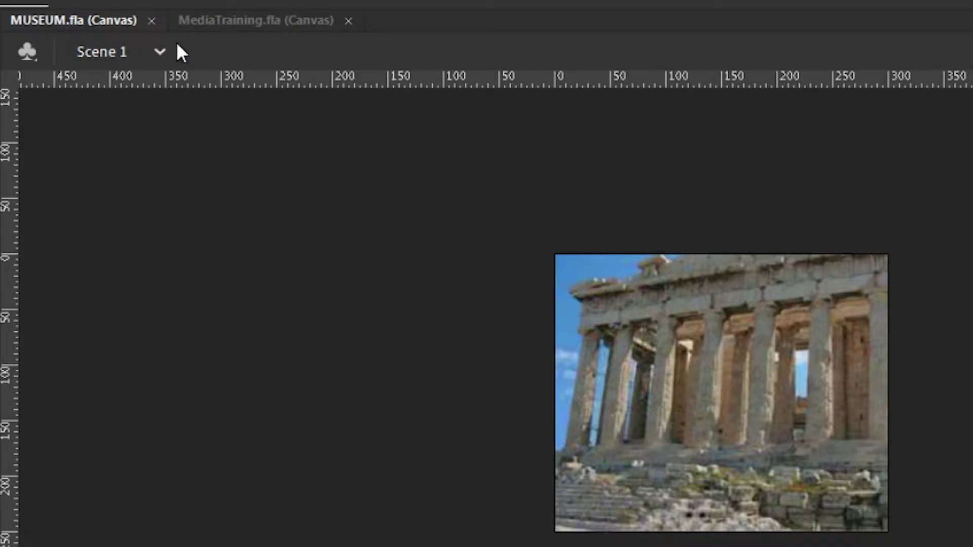
Review the MediaTraining.fla and MUSEUM.fla documents and publish MUSEUM.fla with its existing publish settings
{"action": "left_click", "coordinate": [225, 19]}
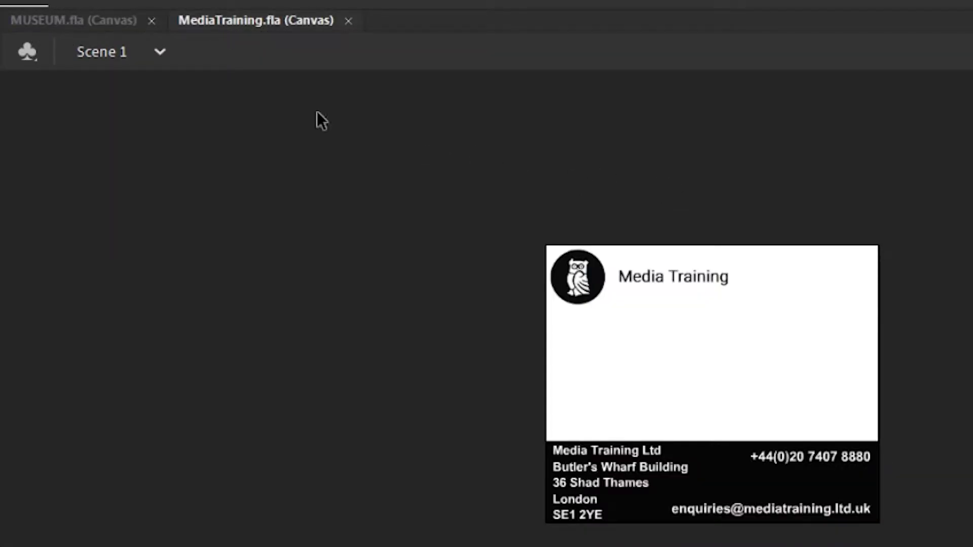
{"action": "left_click", "coordinate": [49, 16]}
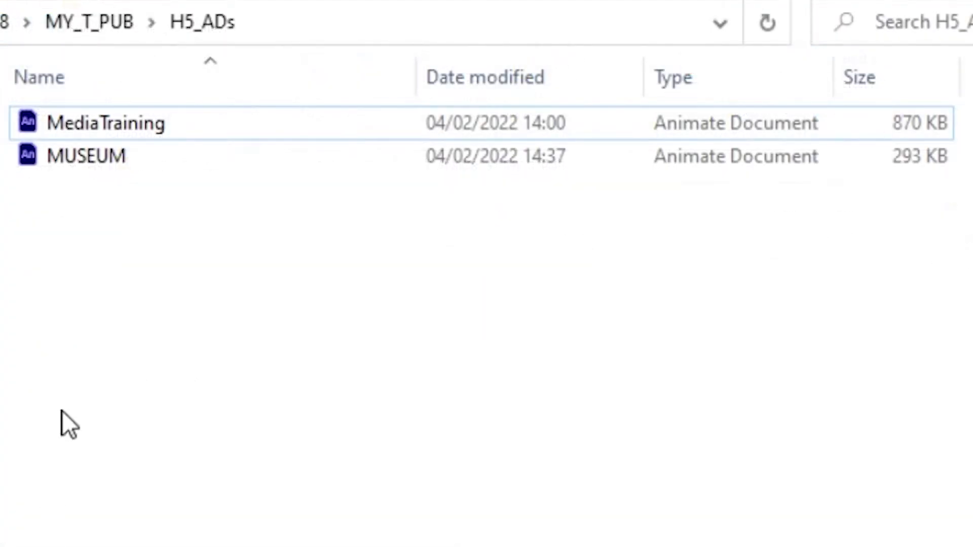
{"action": "left_click", "coordinate": [15, 125]}
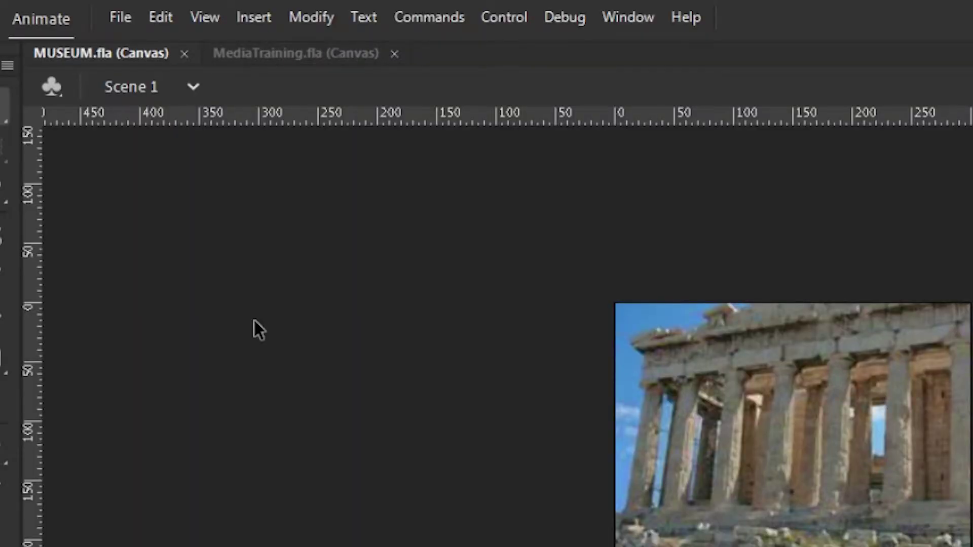
{"action": "left_click", "coordinate": [122, 18]}
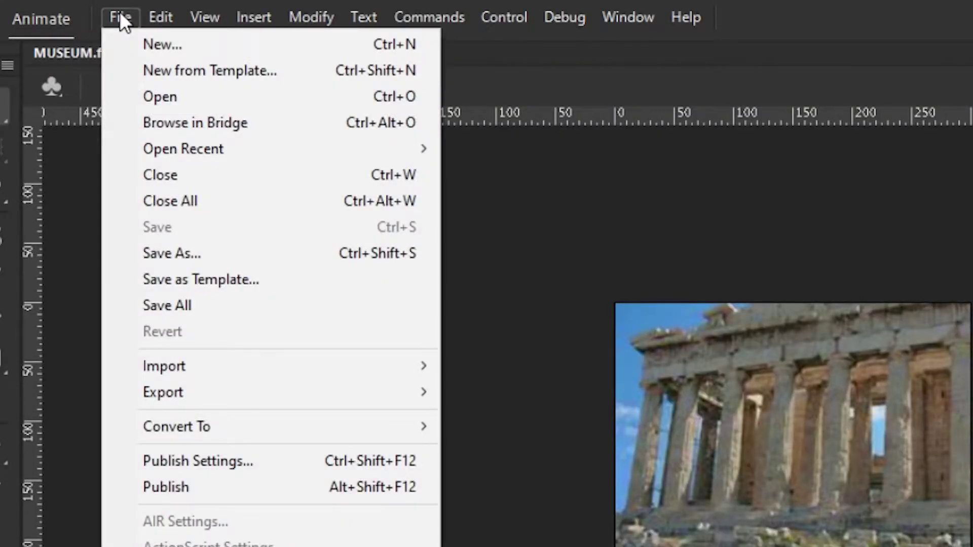
{"action": "left_click", "coordinate": [178, 486]}
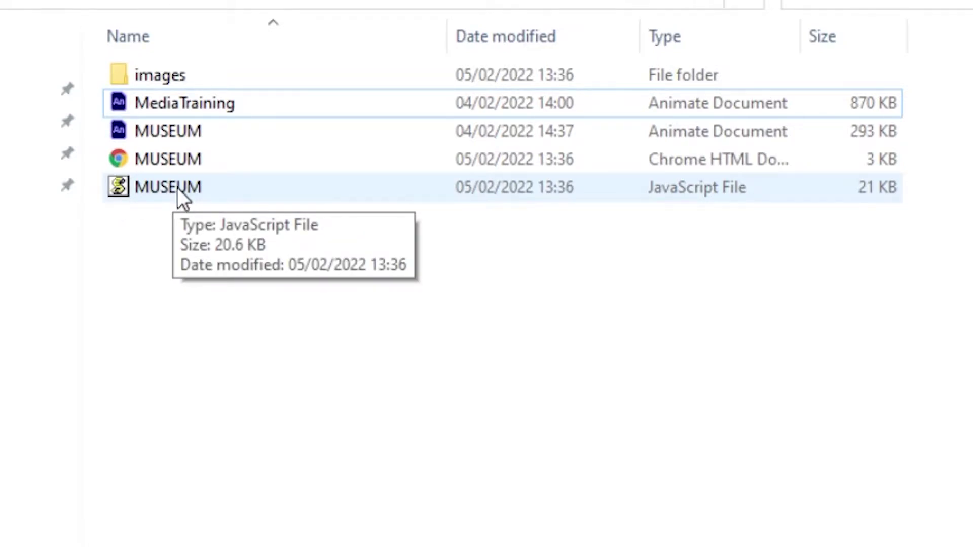
In File Explorer, open the images folder inside H5_ADs to examine the exported MUSEUM images, and return to the parent folder
{"action": "left_click", "coordinate": [121, 73]}
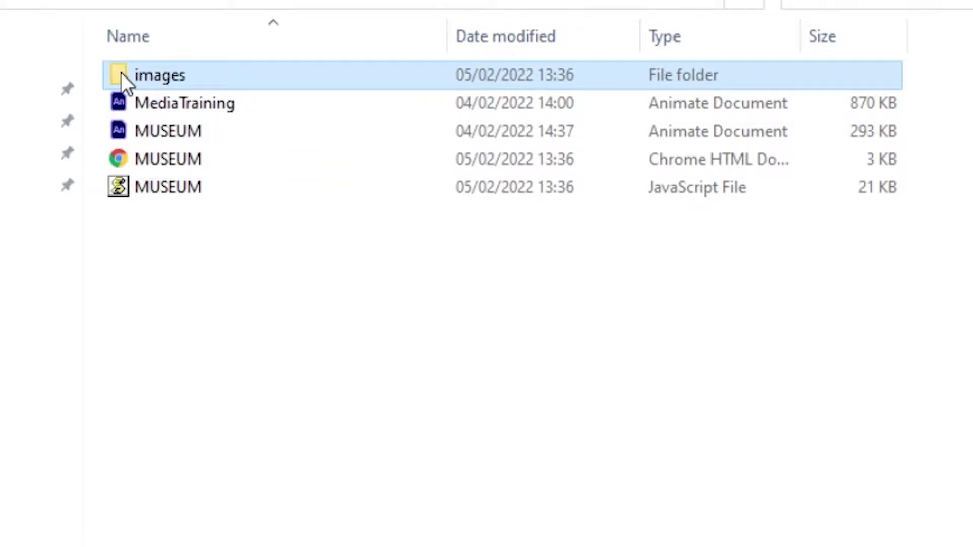
{"action": "double_click", "coordinate": [121, 72]}
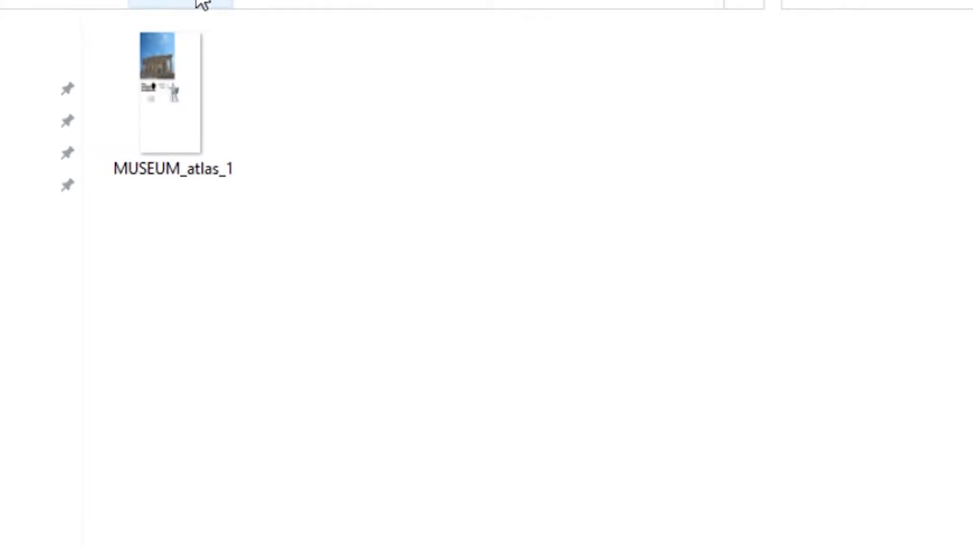
{"action": "left_click", "coordinate": [266, 3]}
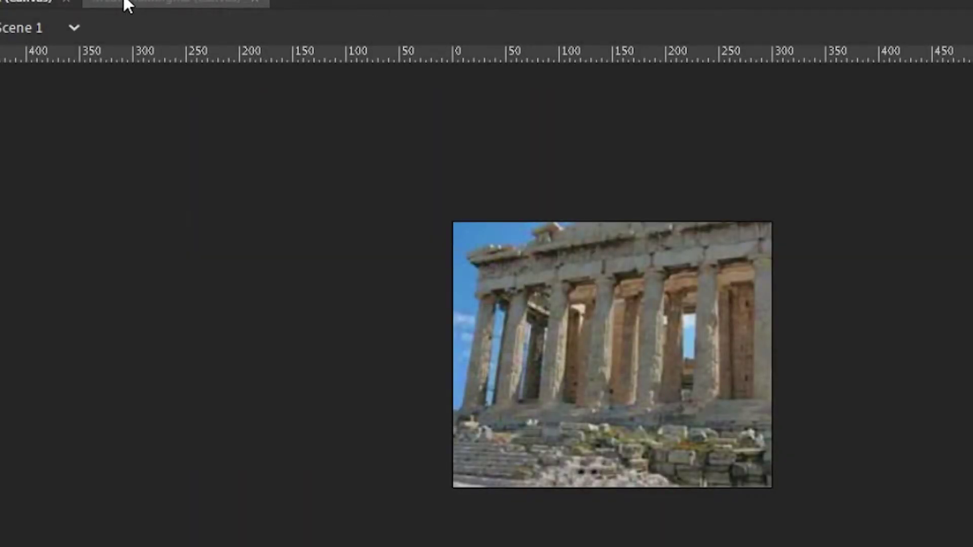
Test the MediaTraining.fla movie in the browser and examine the files it adds to the images folder of H5_ADs
{"action": "left_click", "coordinate": [127, 4]}
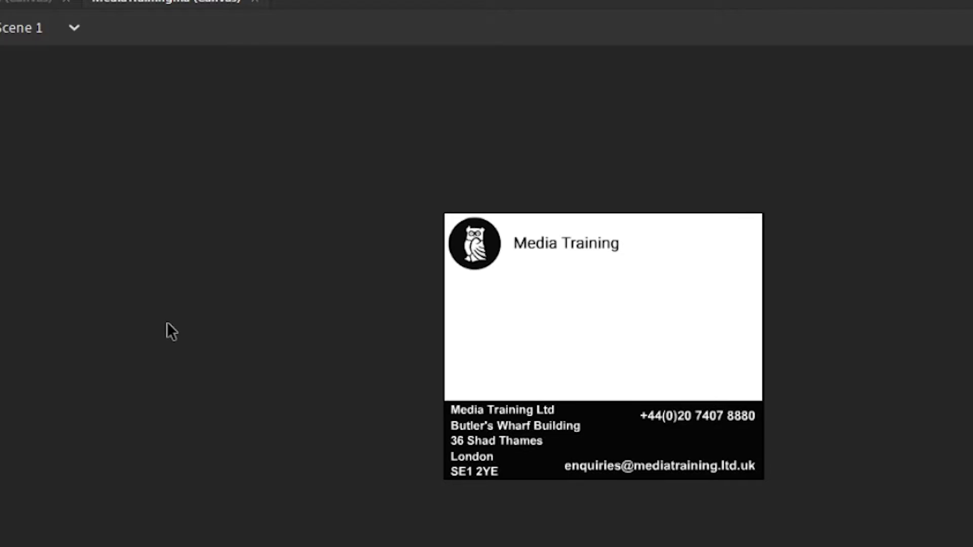
{"action": "key", "text": "ctrl+Return"}
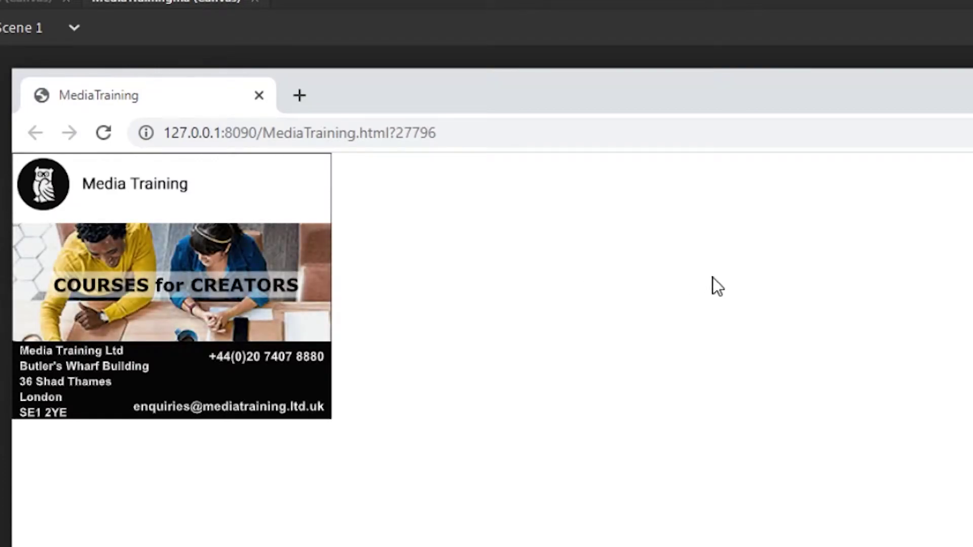
{"action": "left_click_drag", "start_coordinate": [167, 130], "coordinate": [528, 123]}
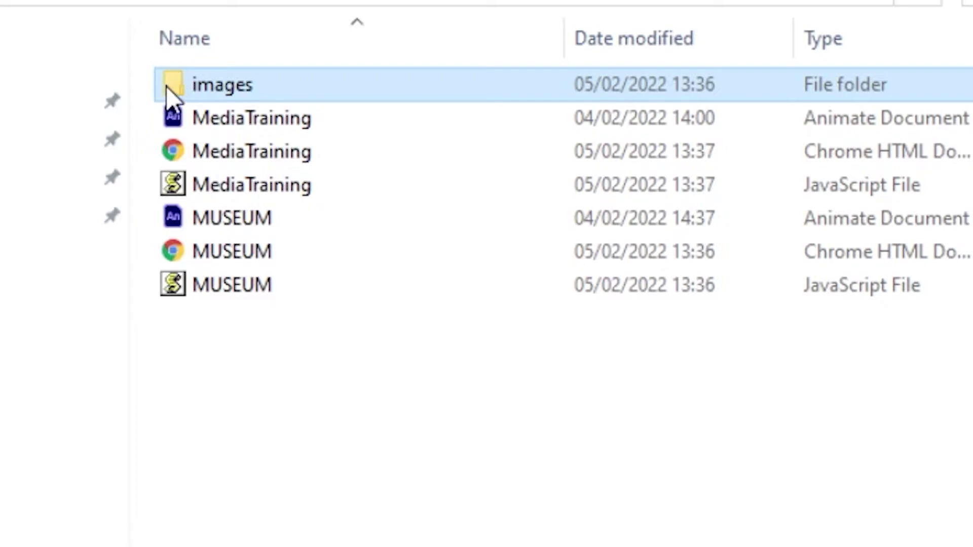
{"action": "double_click", "coordinate": [170, 87]}
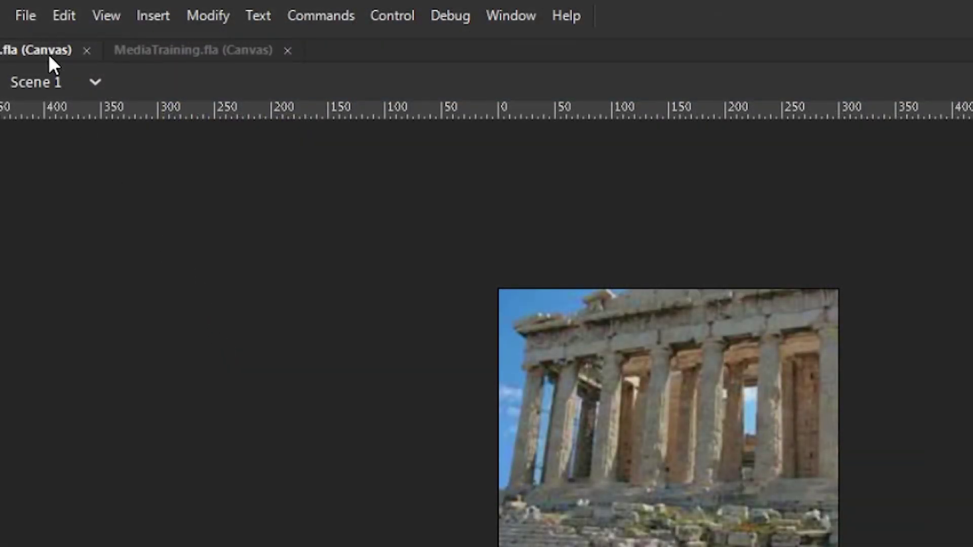
Choose a new publish destination for MUSEUM.fla and create a folder there named MUSEUM_pub
{"action": "left_click", "coordinate": [25, 15]}
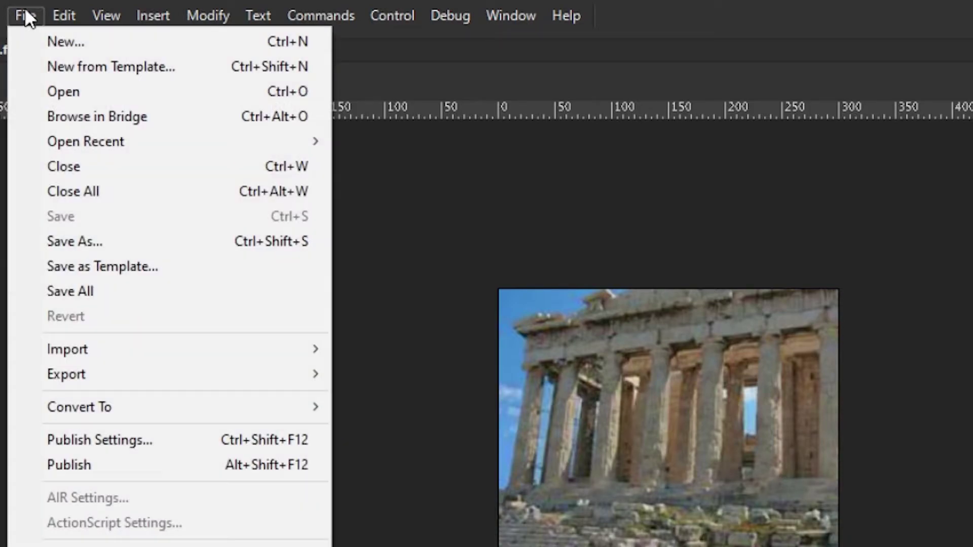
{"action": "left_click", "coordinate": [111, 440]}
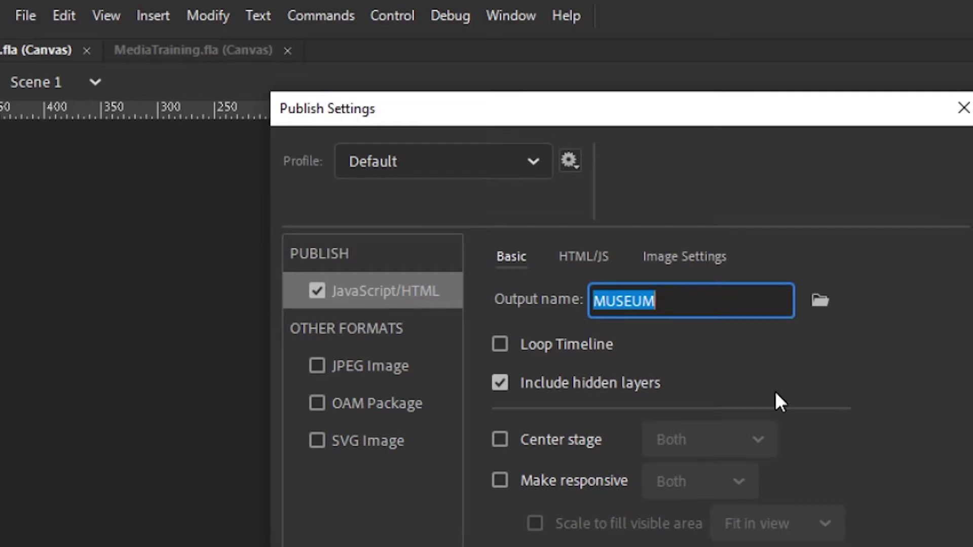
{"action": "left_click", "coordinate": [819, 300]}
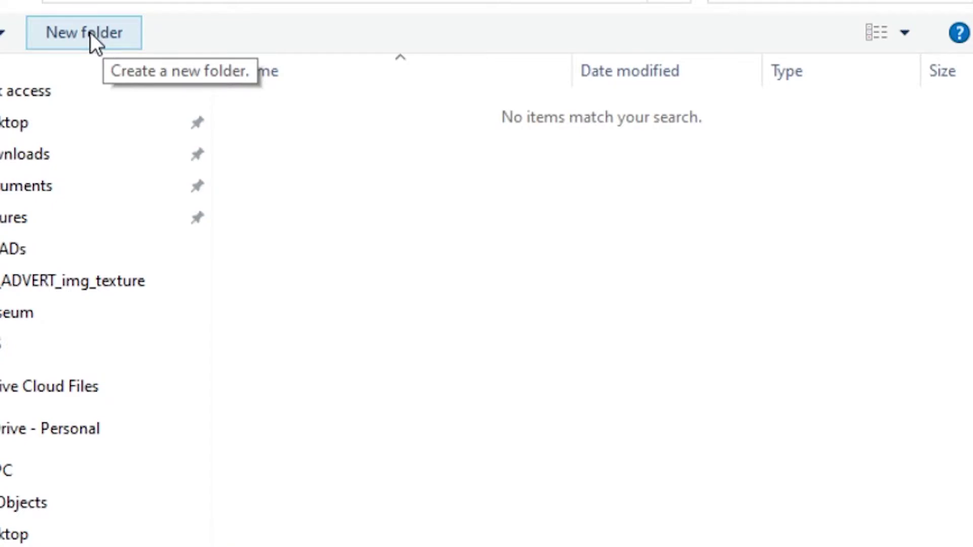
{"action": "left_click", "coordinate": [91, 33]}
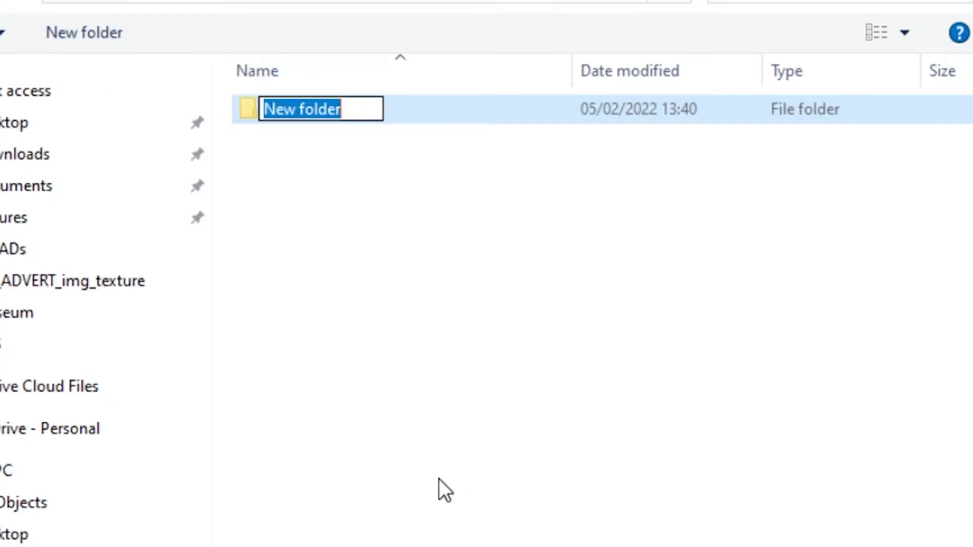
{"action": "type", "text": "MUS"}
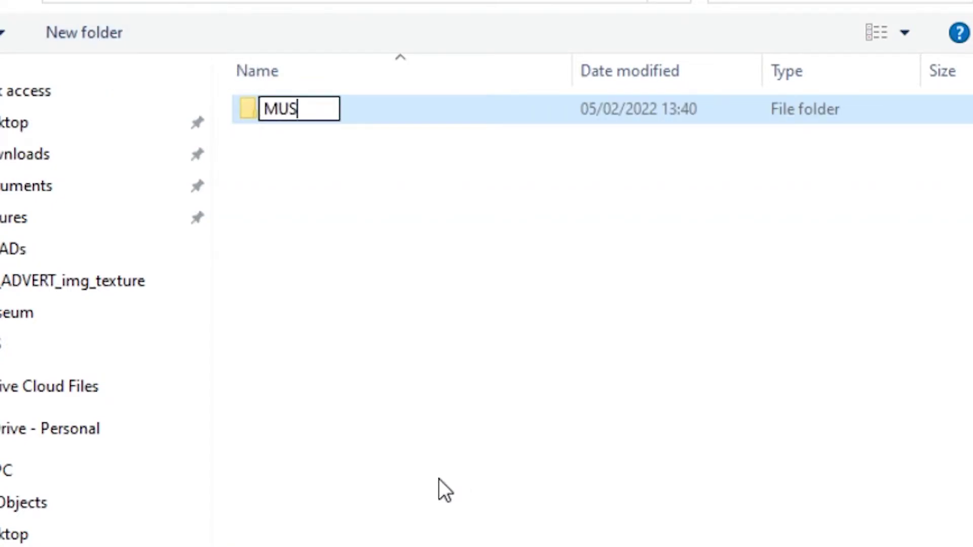
{"action": "type", "text": "EUM"}
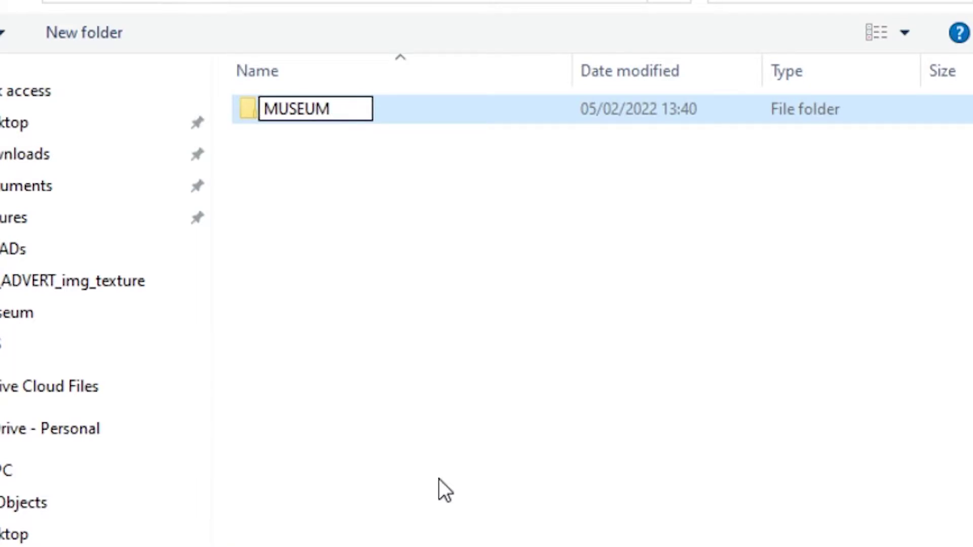
{"action": "type", "text": "_pu"}
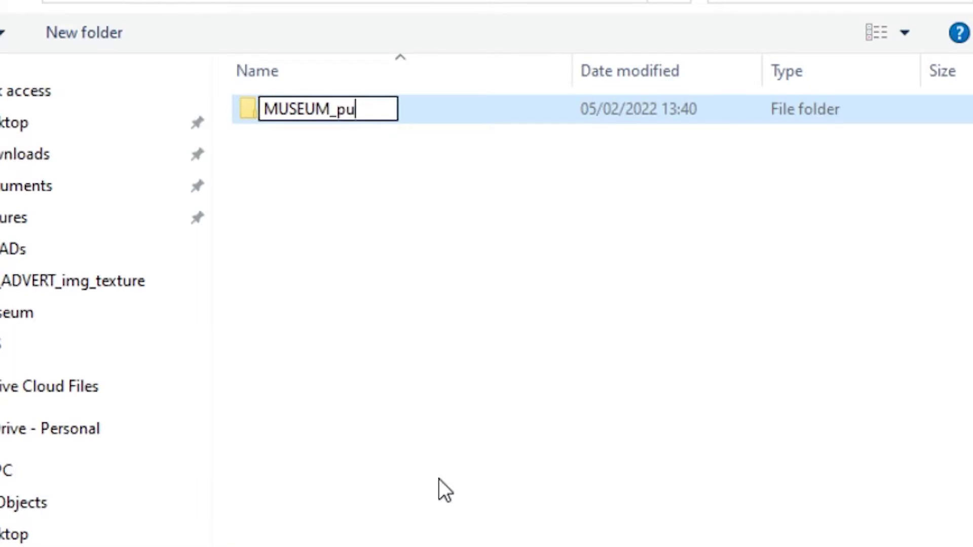
{"action": "type", "text": "b"}
Save the MUSEUM output location inside the MUSEUM_pub folder and accept the publish settings
{"action": "left_click", "coordinate": [252, 105]}
{"action": "double_click", "coordinate": [250, 110]}
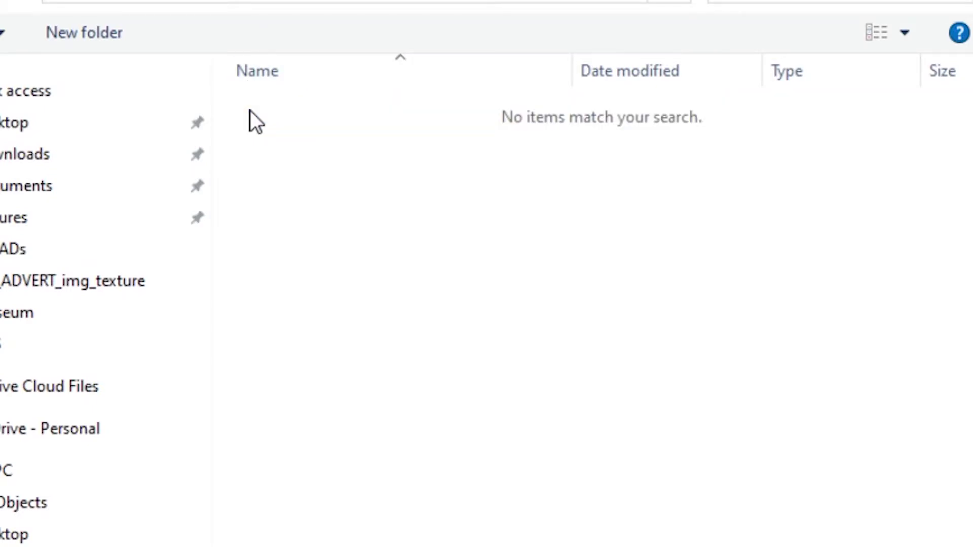
{"action": "left_click", "coordinate": [740, 510]}
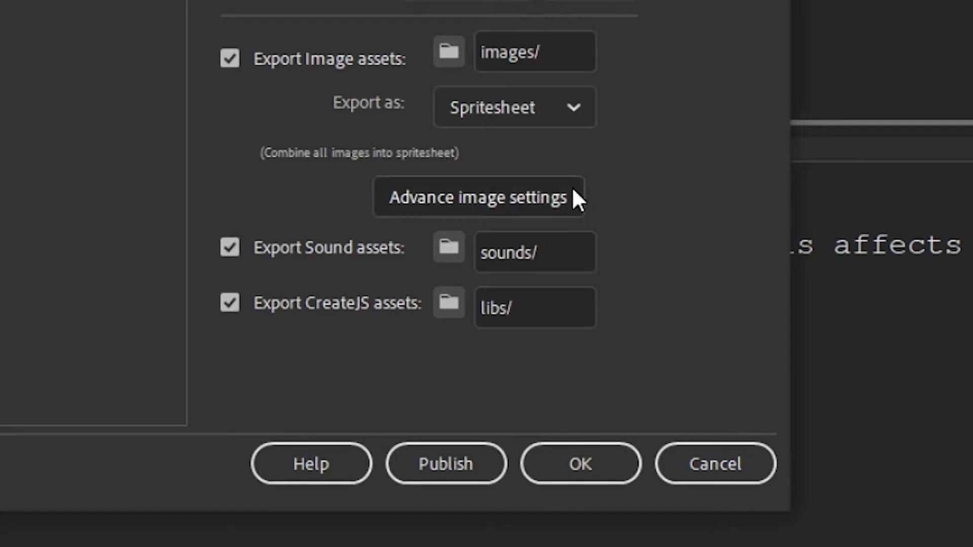
{"action": "left_click", "coordinate": [591, 464]}
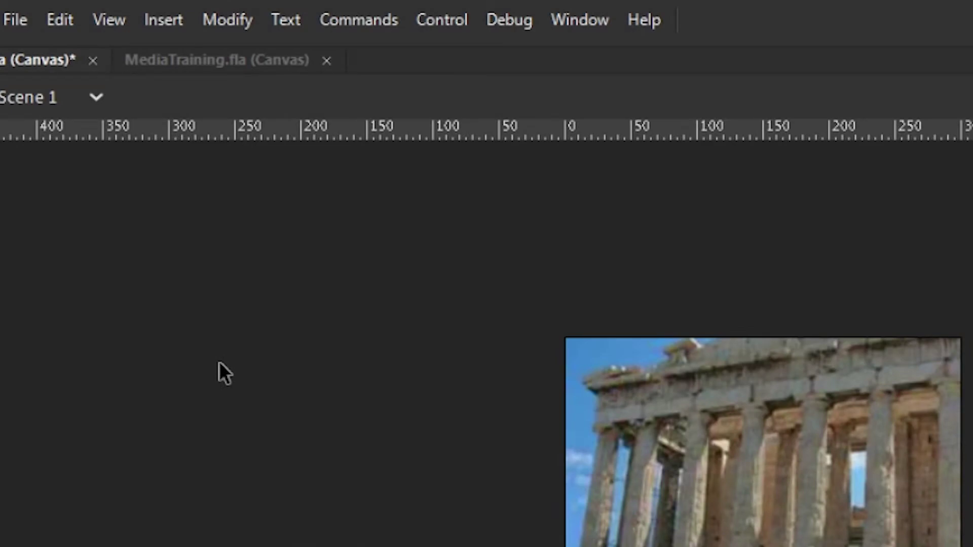
Choose a new publish destination for MediaTraining.fla and create a folder named MT_pub in H5_ADs
{"action": "left_click", "coordinate": [177, 59]}
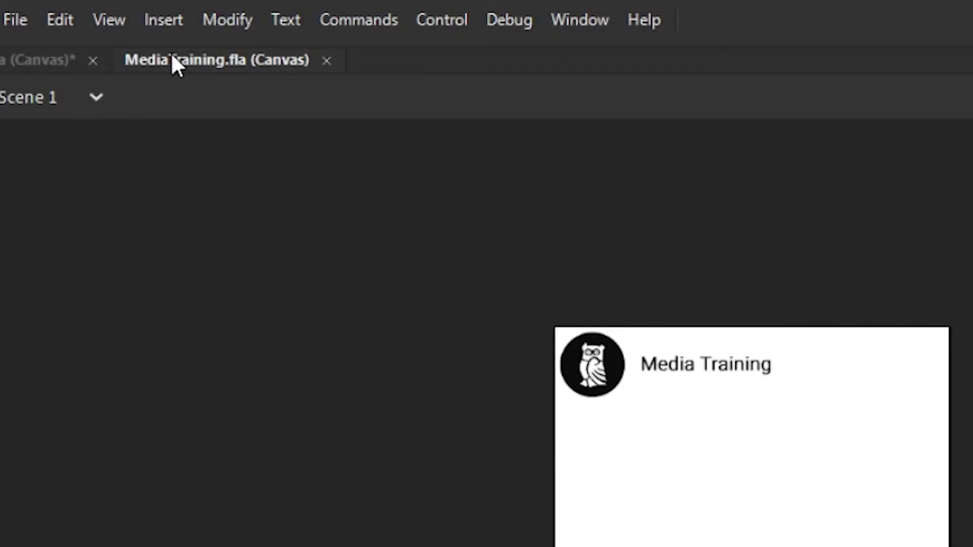
{"action": "left_click", "coordinate": [21, 21]}
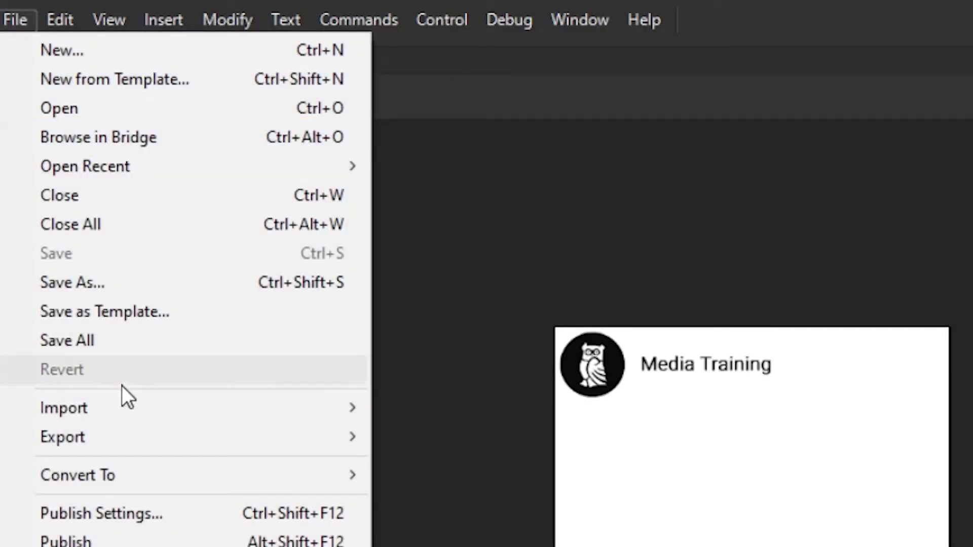
{"action": "left_click", "coordinate": [145, 511]}
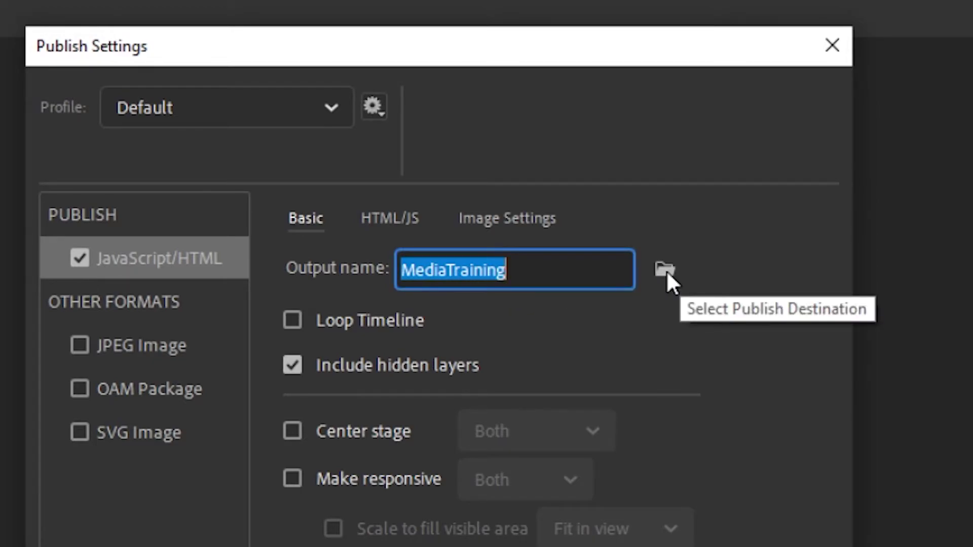
{"action": "left_click", "coordinate": [666, 271]}
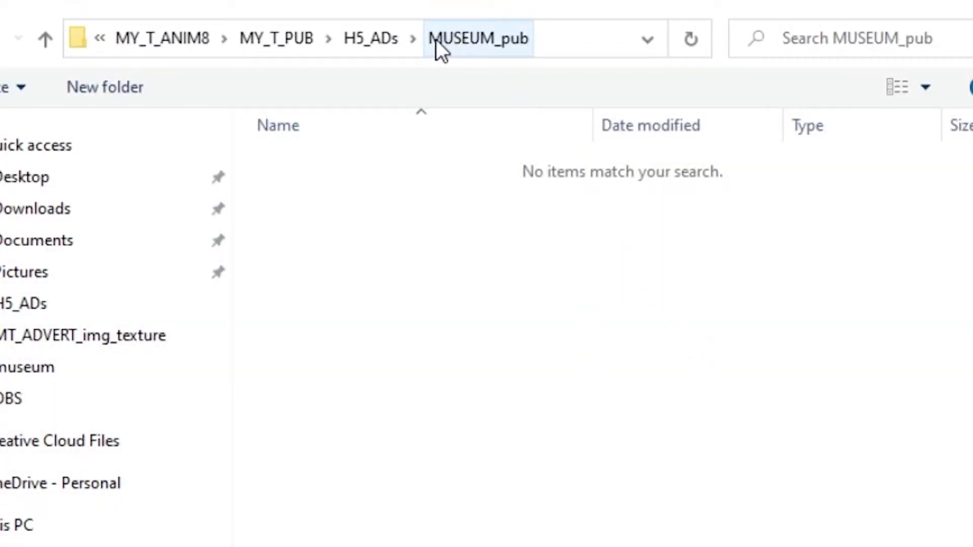
{"action": "left_click", "coordinate": [376, 36]}
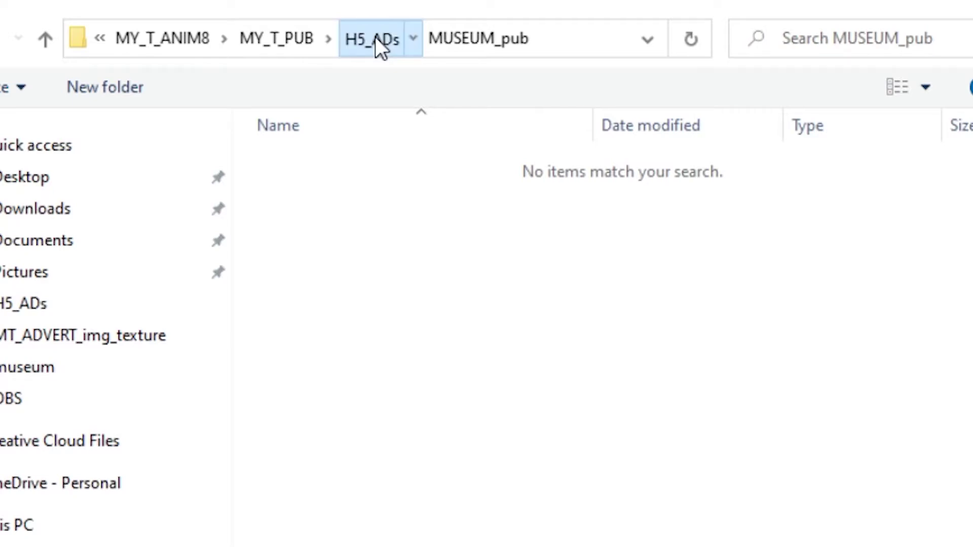
{"action": "left_click", "coordinate": [108, 84]}
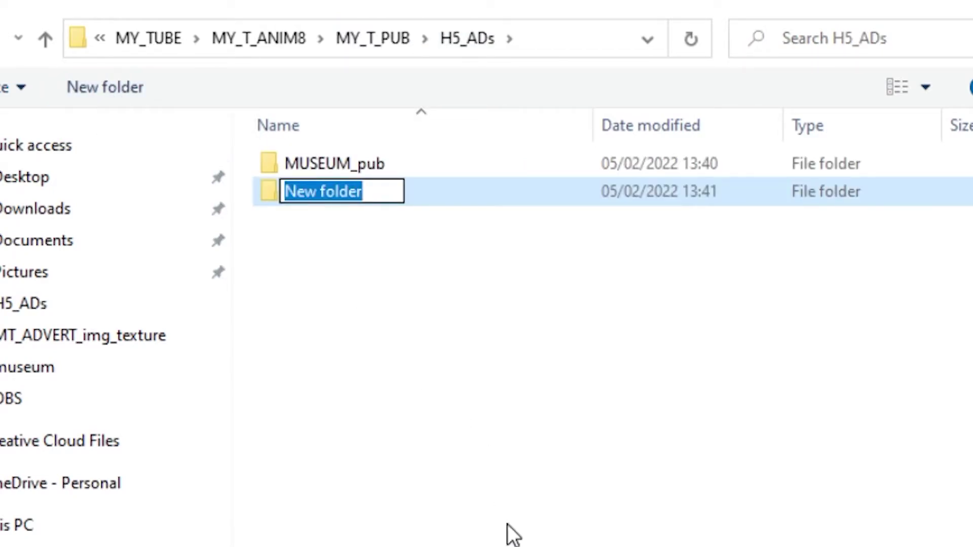
{"action": "type", "text": "MT_pub"}
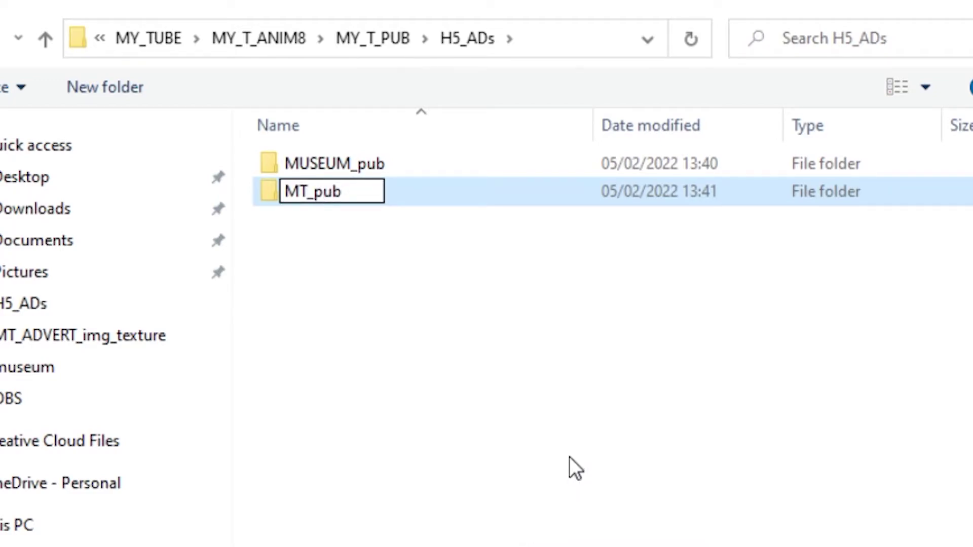
Save the MediaTraining output location inside the MT_pub folder and accept the publish settings
{"action": "left_click", "coordinate": [267, 189]}
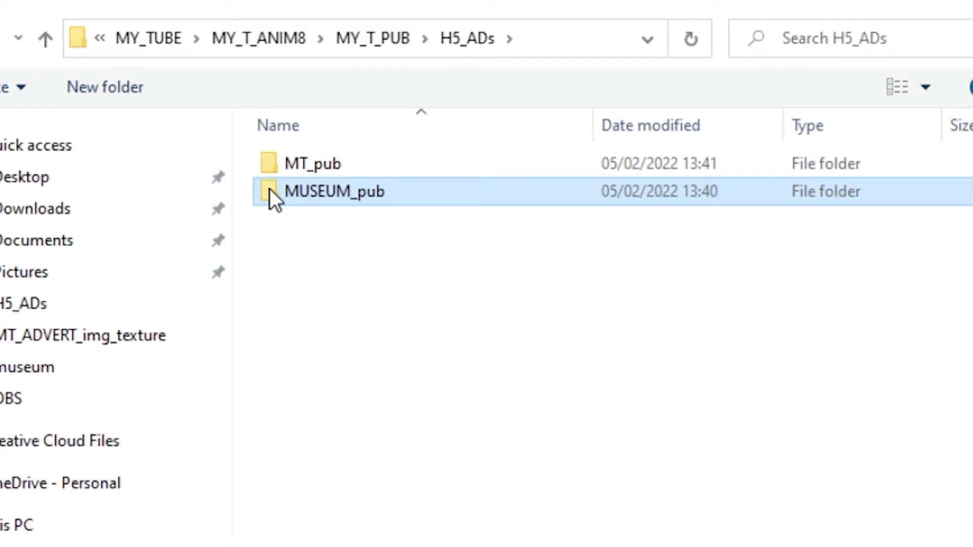
{"action": "double_click", "coordinate": [269, 165]}
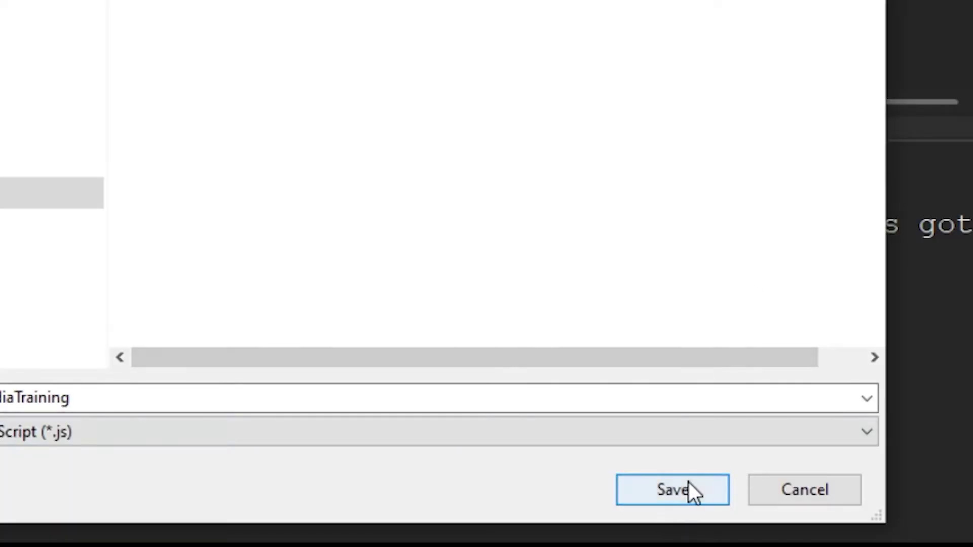
{"action": "left_click", "coordinate": [689, 494]}
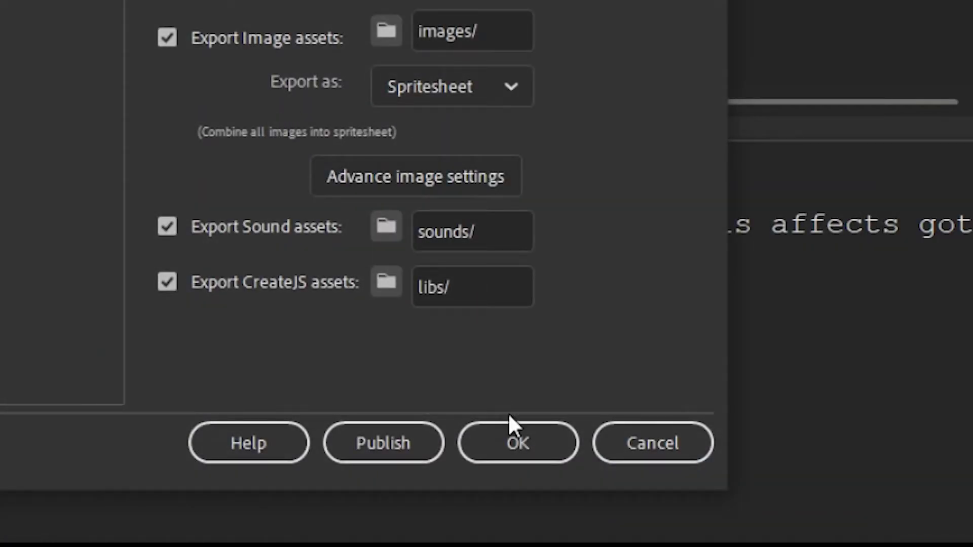
{"action": "left_click", "coordinate": [527, 449]}
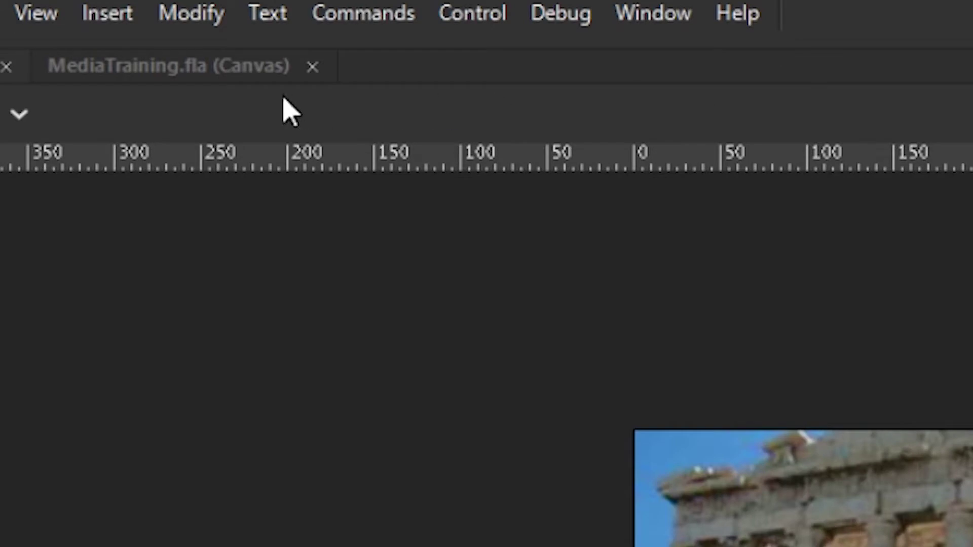
Test the MediaTraining.fla movie using its new publish destination
{"action": "left_click", "coordinate": [163, 76]}
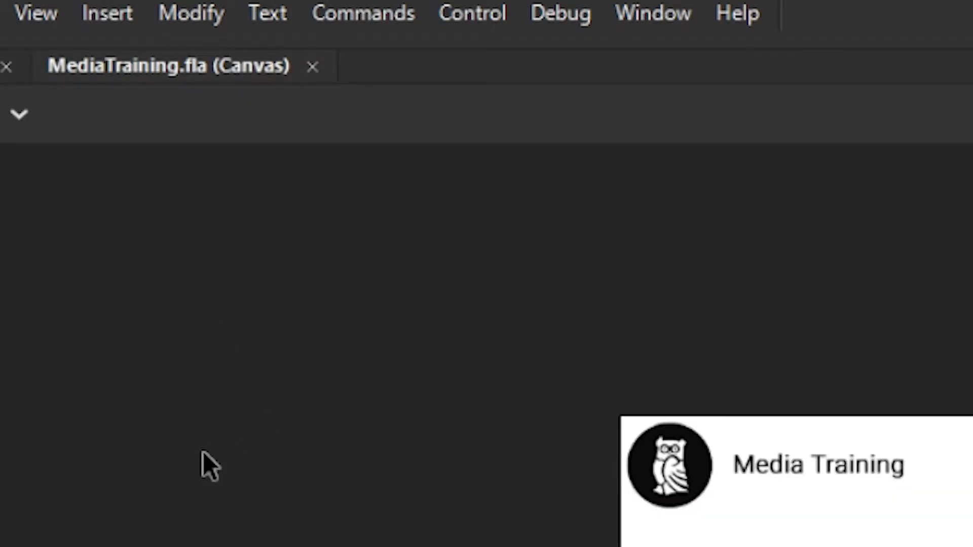
{"action": "key", "text": "ctrl+Return"}
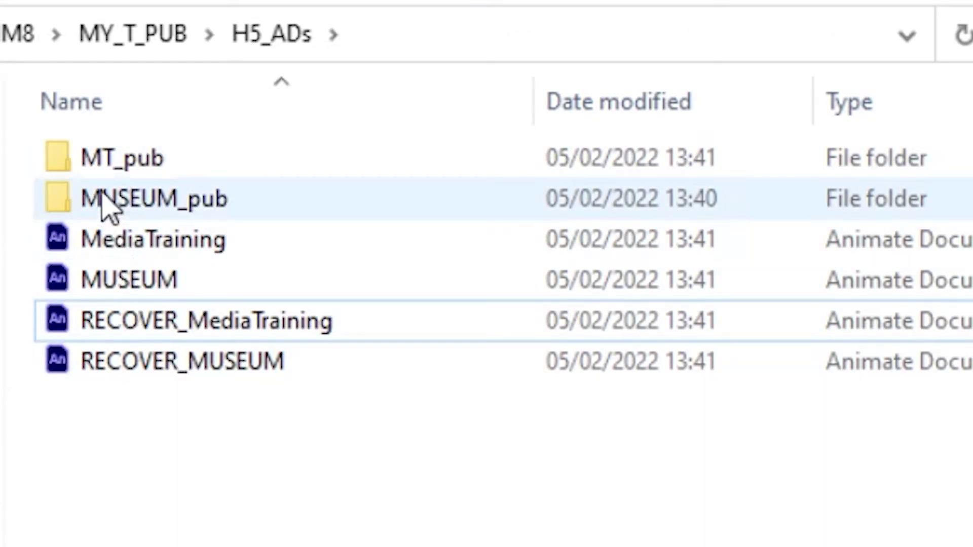
Examine the published files in the MT_pub folder, including its images subfolder, and in the MUSEUM_pub folder
{"action": "double_click", "coordinate": [63, 162]}
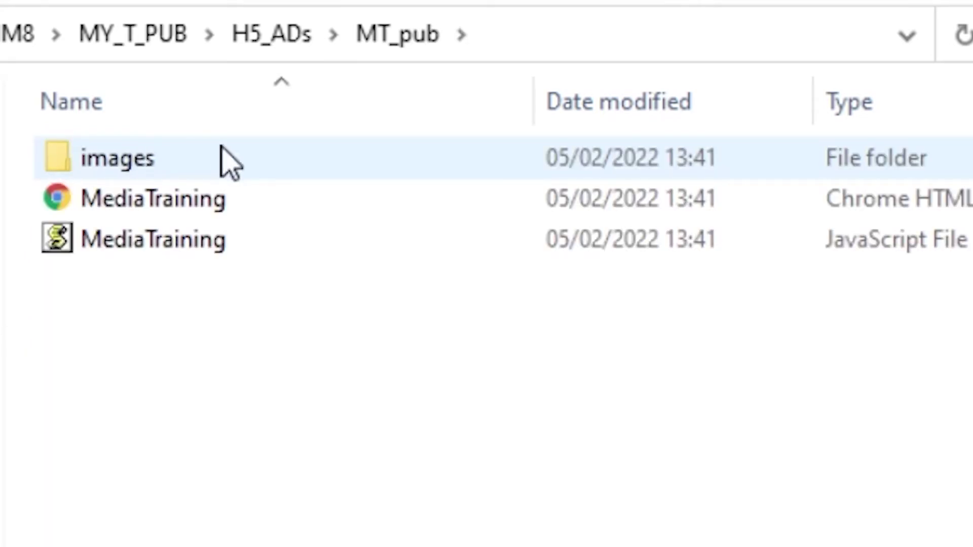
{"action": "double_click", "coordinate": [114, 167]}
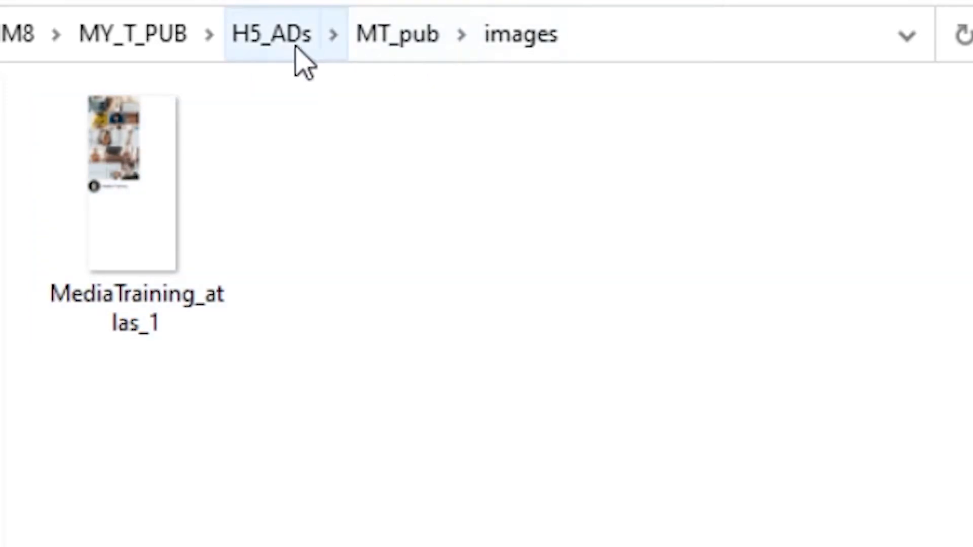
{"action": "left_click", "coordinate": [263, 51]}
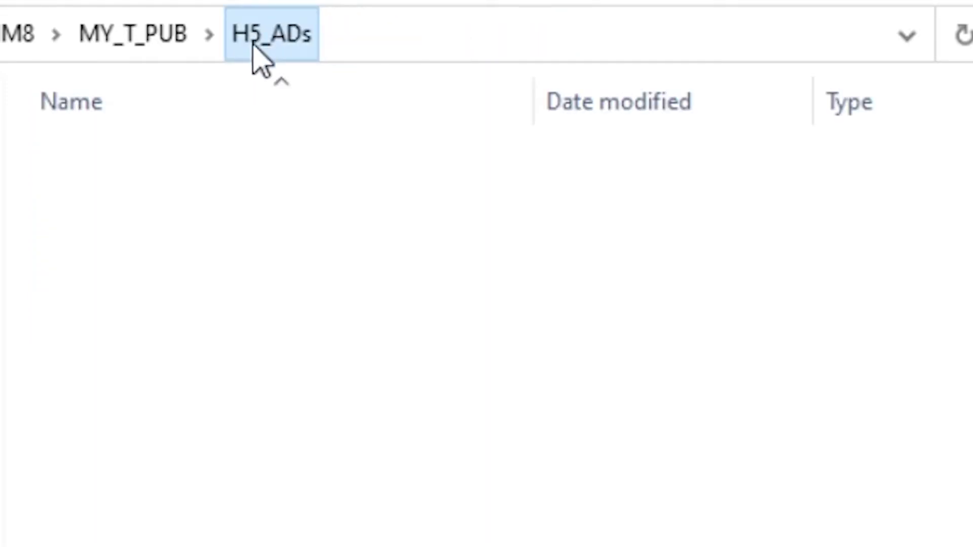
{"action": "double_click", "coordinate": [59, 203]}
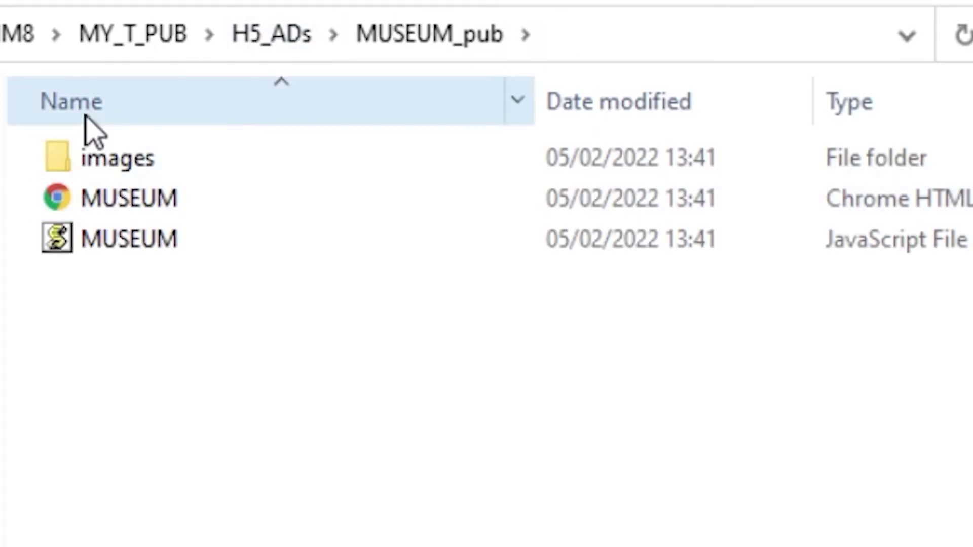
{"action": "left_click", "coordinate": [278, 34]}
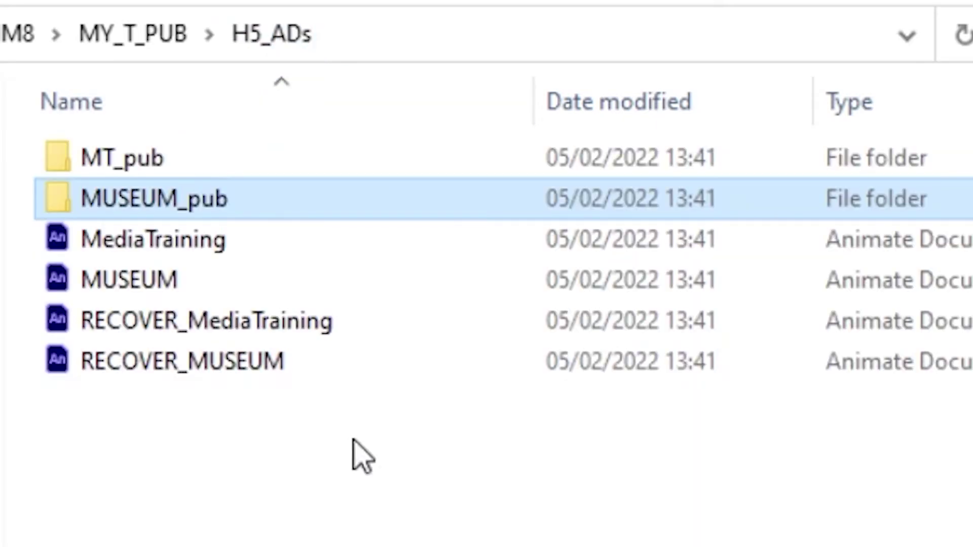
Compress the MT_pub folder into a ZIP archive named MT_pub
{"action": "left_click", "coordinate": [80, 167]}
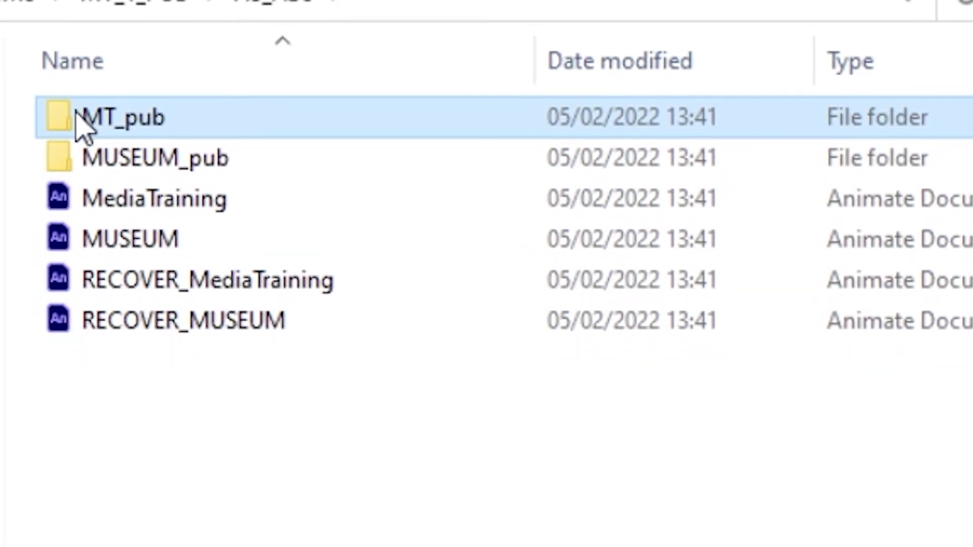
{"action": "right_click", "coordinate": [80, 167]}
{"action": "mouse_move", "coordinate": [398, 481]}
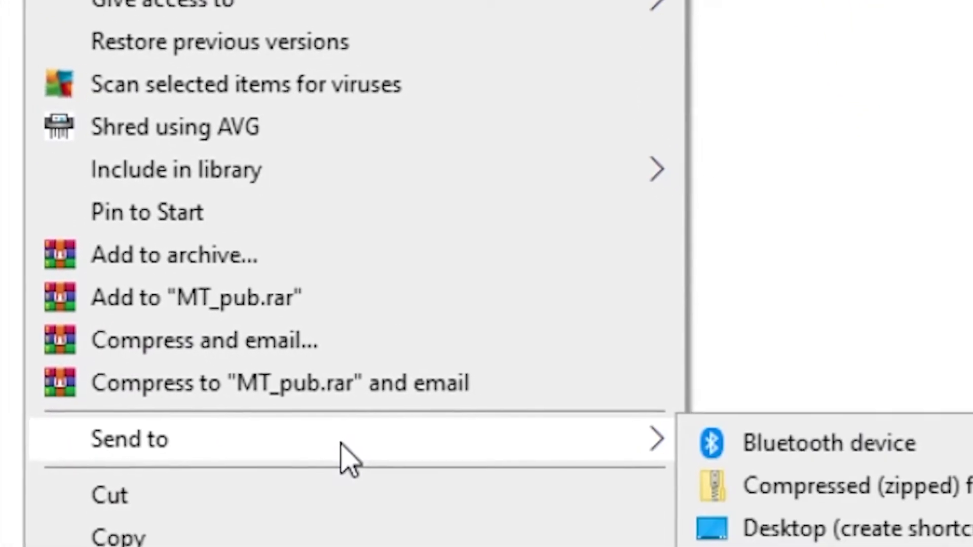
{"action": "left_click", "coordinate": [891, 507]}
{"action": "key", "text": "Return"}
Compress the MUSEUM_pub folder into a ZIP archive named MUSEUM_pub
{"action": "left_click", "coordinate": [229, 137]}
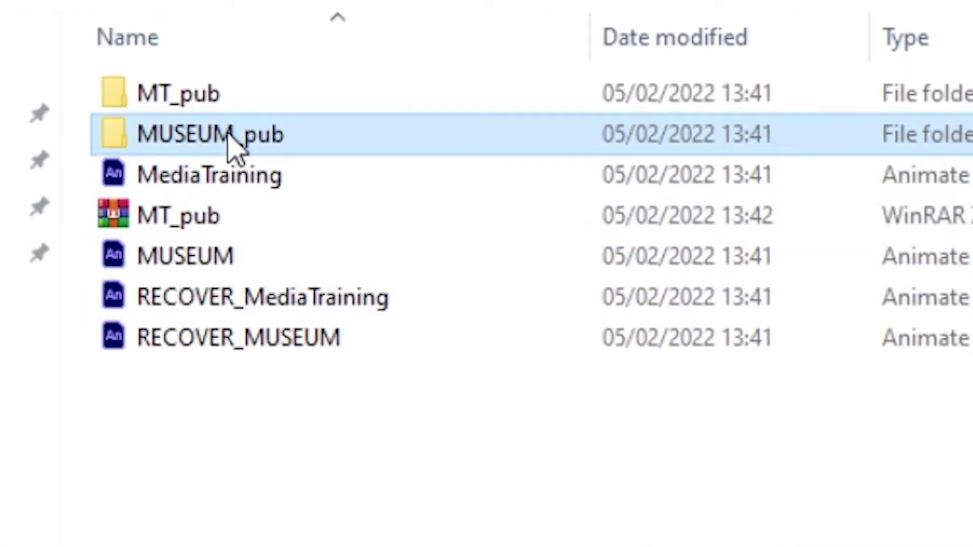
{"action": "right_click", "coordinate": [229, 136]}
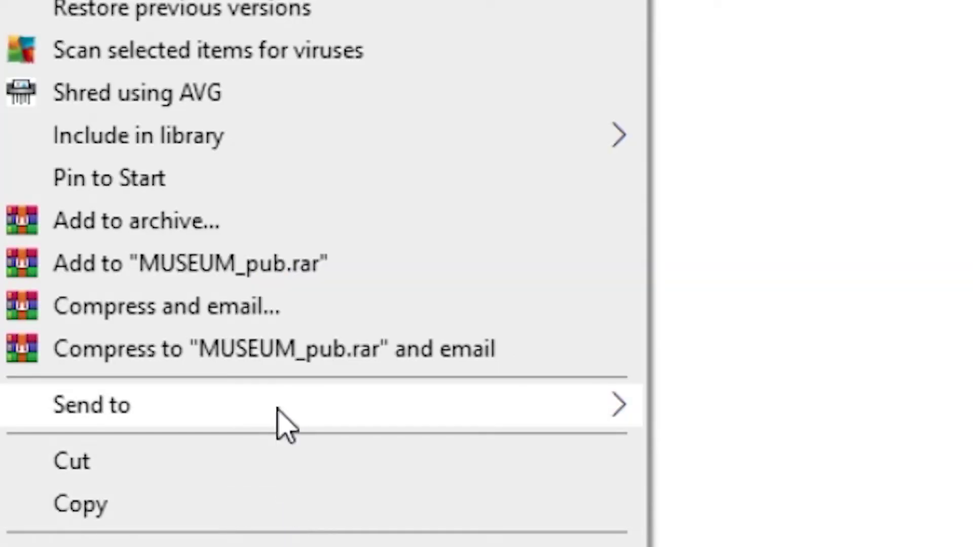
{"action": "mouse_move", "coordinate": [280, 406]}
{"action": "left_click", "coordinate": [765, 459]}
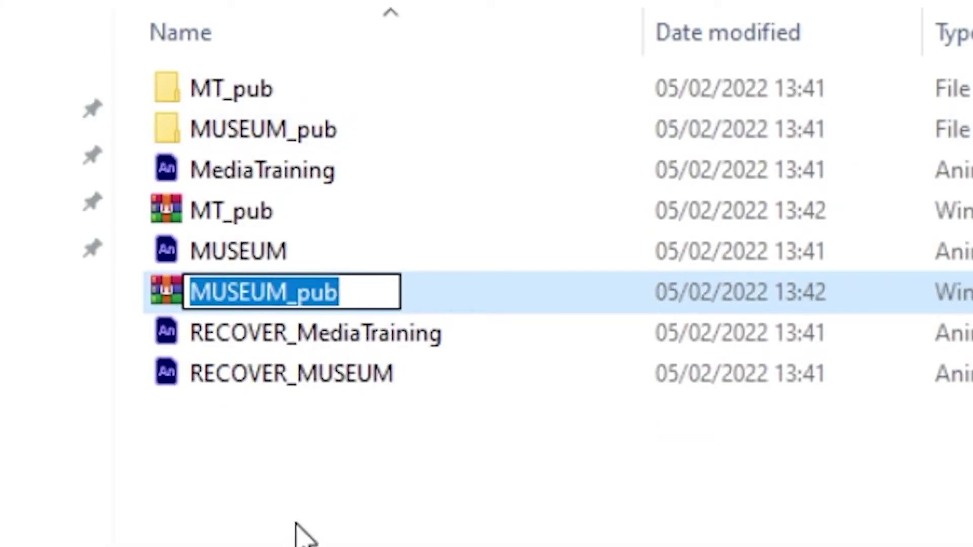
{"action": "key", "text": "Return"}
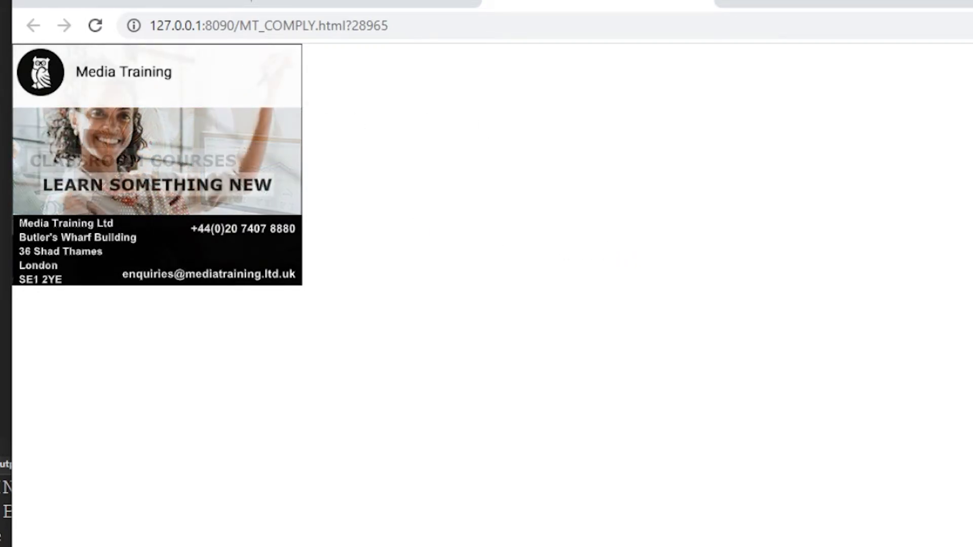
Switch to File Explorer and compress the MT_AD_pub folder into a ZIP archive
{"action": "key", "text": "alt+Tab"}
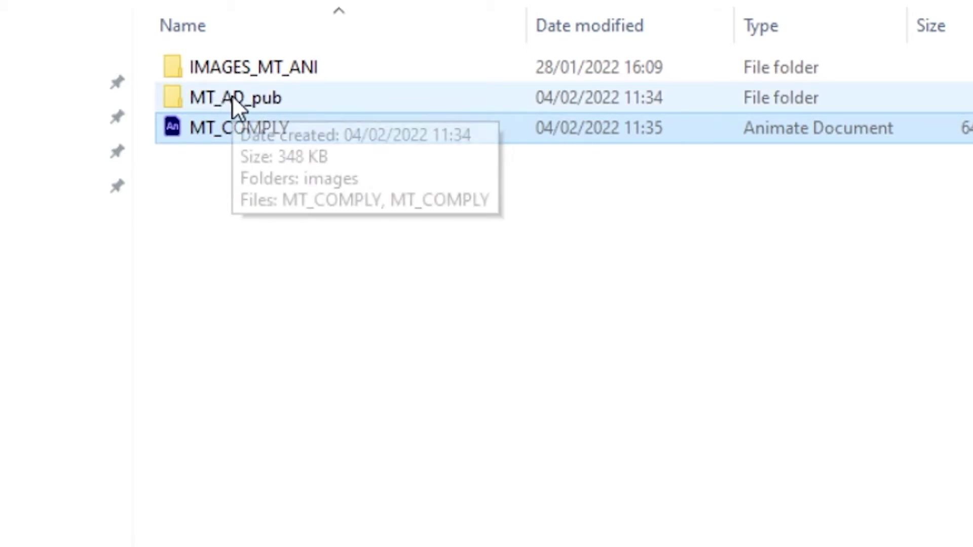
{"action": "left_click", "coordinate": [194, 104]}
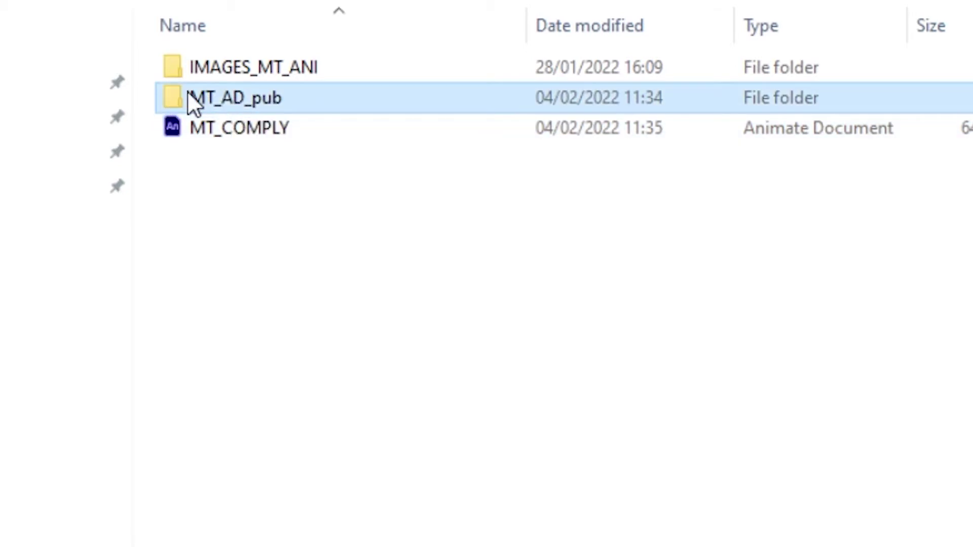
{"action": "right_click", "coordinate": [269, 99]}
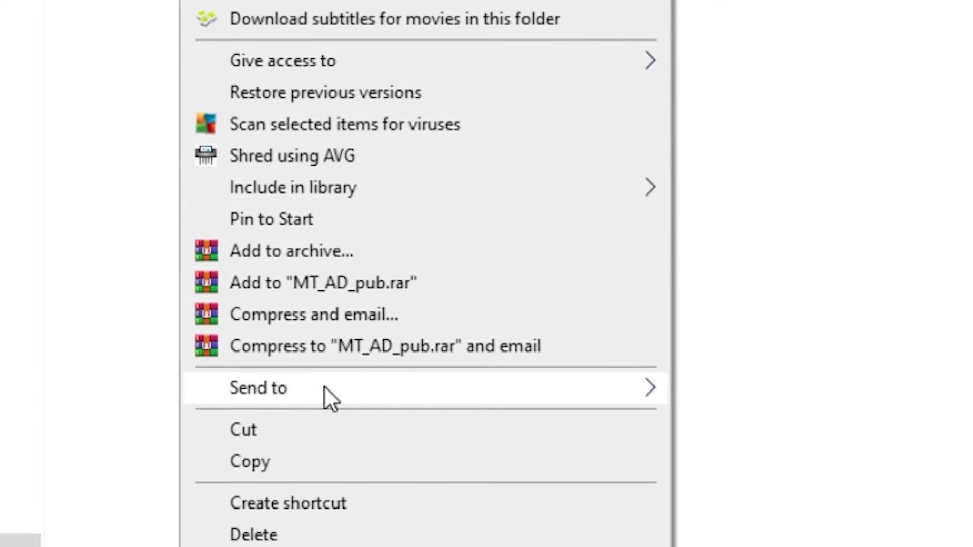
{"action": "mouse_move", "coordinate": [436, 389]}
{"action": "left_click", "coordinate": [784, 427]}
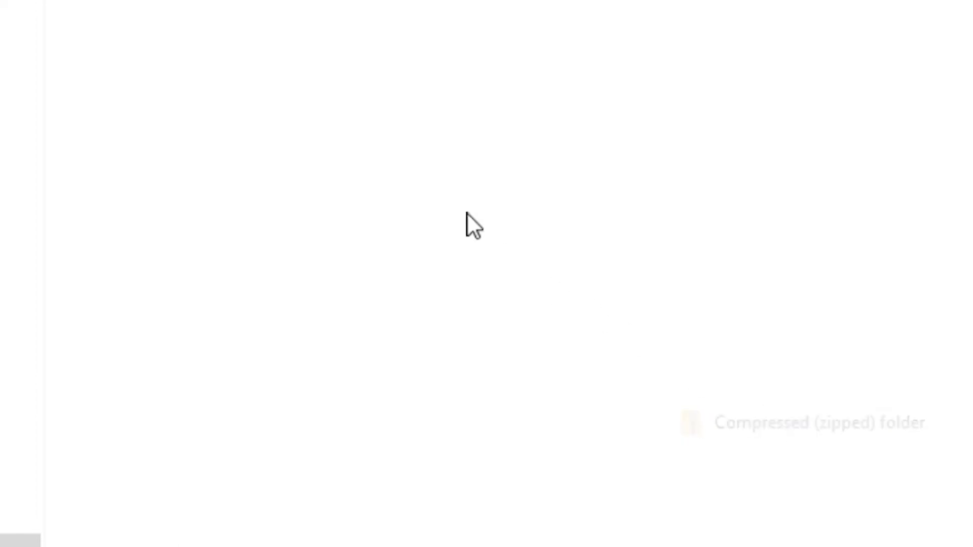
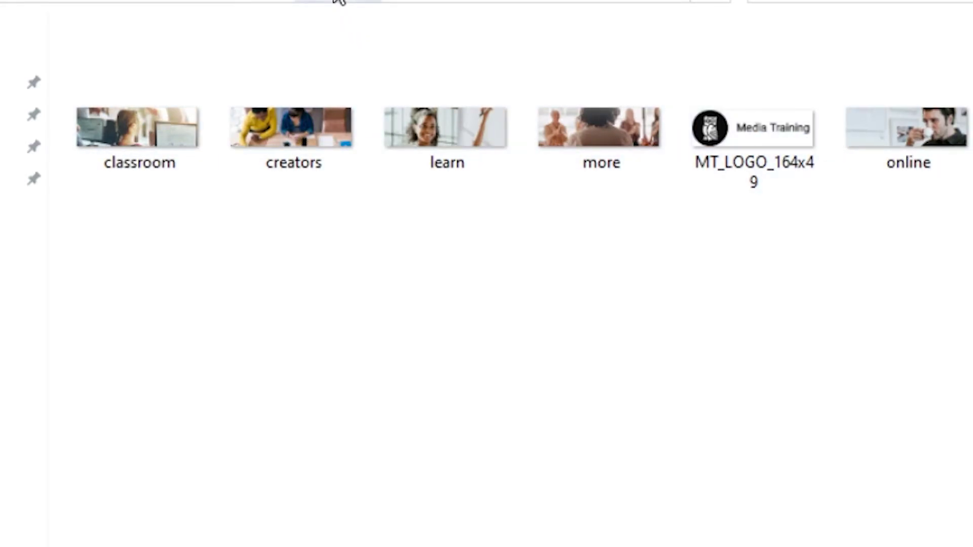
Upload the six PNG images from the b_CROPPED folder to TinyPNG for compression
{"action": "key", "text": "alt+Up"}
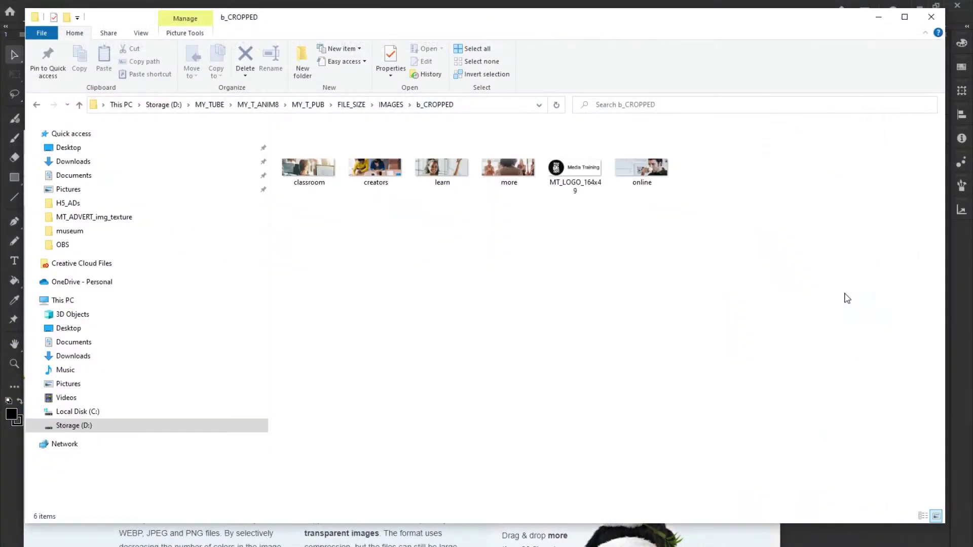
{"action": "left_click_drag", "start_coordinate": [455, 23], "coordinate": [402, 380]}
{"action": "left_click_drag", "start_coordinate": [671, 545], "coordinate": [355, 277]}
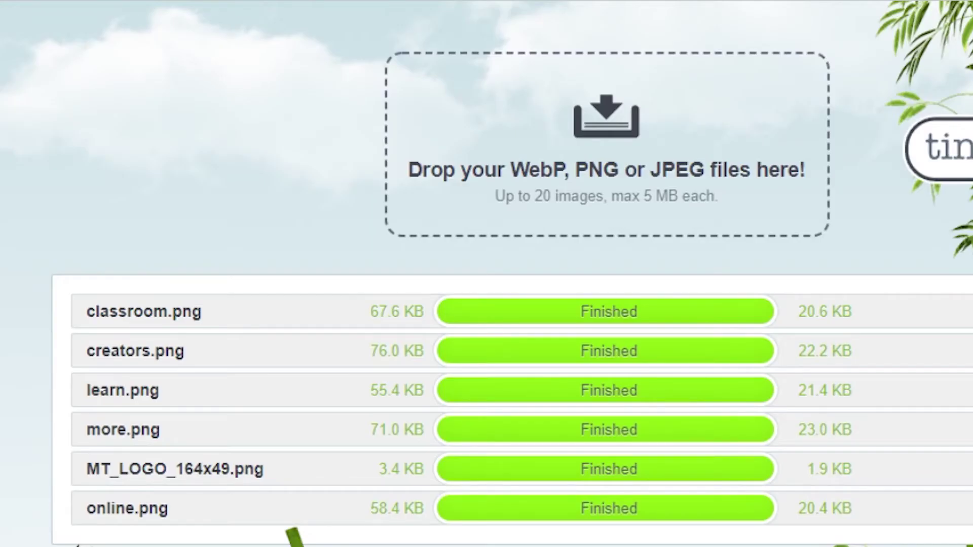
Examine the TinyPNG compression results and compare the image folders, including b_CROPPED and c_CROPPED_TINIFIED
{"action": "scroll", "coordinate": [218, 314], "scroll_direction": "down", "scroll_amount": 10}
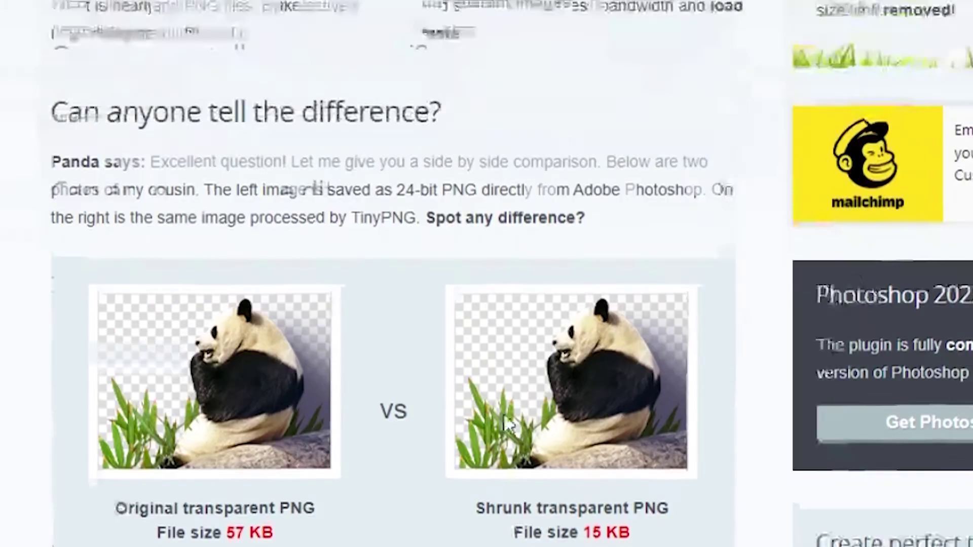
{"action": "scroll", "coordinate": [503, 421], "scroll_direction": "up", "scroll_amount": 10}
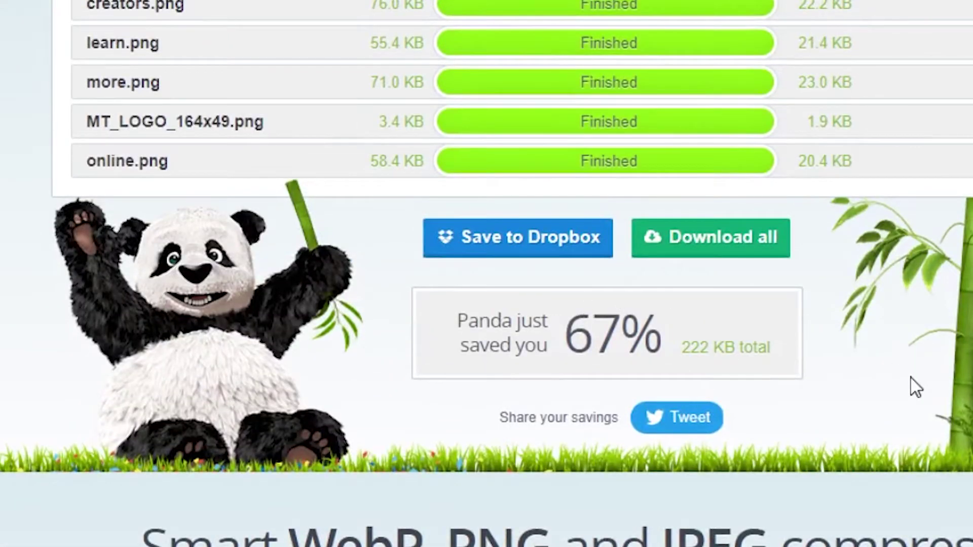
{"action": "scroll", "coordinate": [348, 294], "scroll_direction": "up", "scroll_amount": 5}
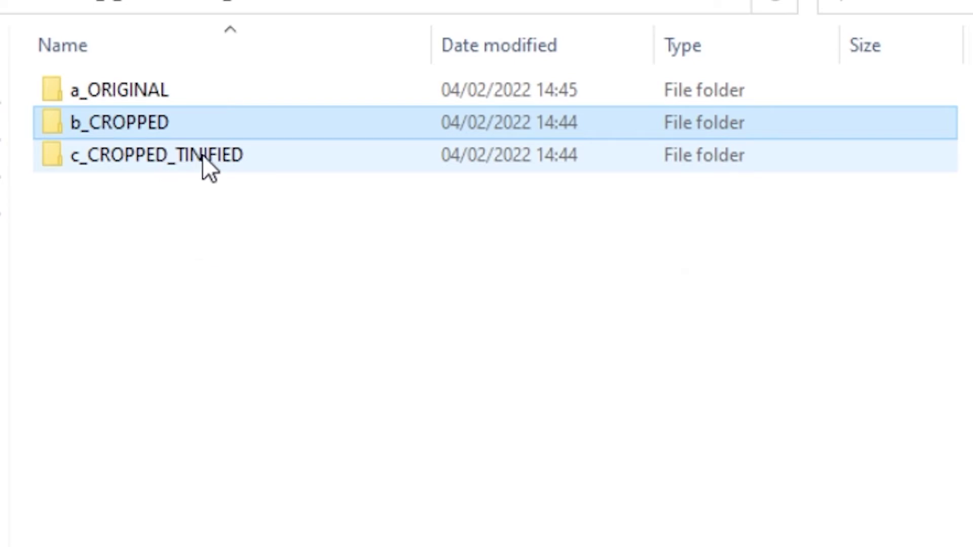
{"action": "mouse_move", "coordinate": [187, 148]}
{"action": "mouse_move", "coordinate": [141, 122]}
{"action": "mouse_move", "coordinate": [123, 151]}
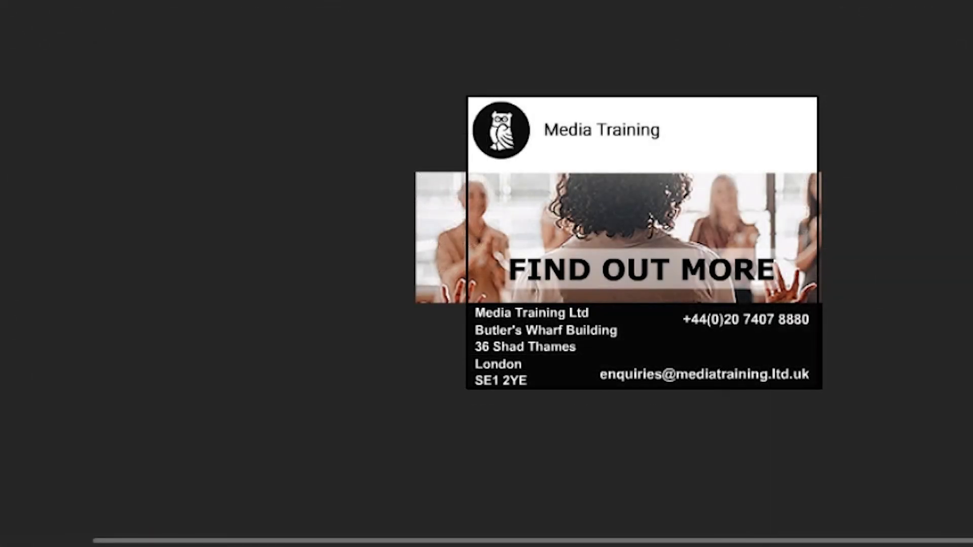
Switch to Animate and open the publish settings of the first MT_COMPLY.fla document
{"action": "key", "text": "alt+f"}
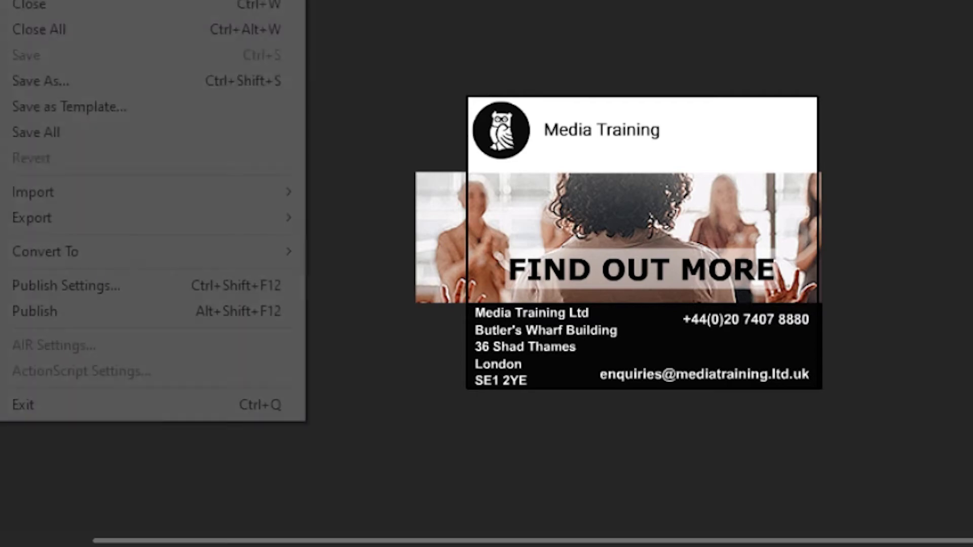
{"action": "left_click", "coordinate": [81, 286]}
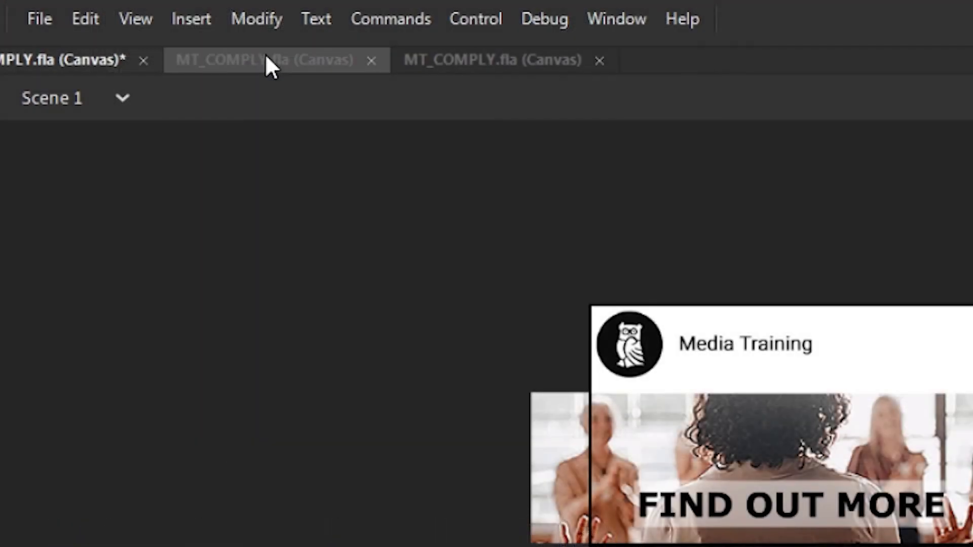
In the second MT_COMPLY.fla document's publish settings, export image assets as Texture into images/ and accept the settings
{"action": "left_click", "coordinate": [266, 59]}
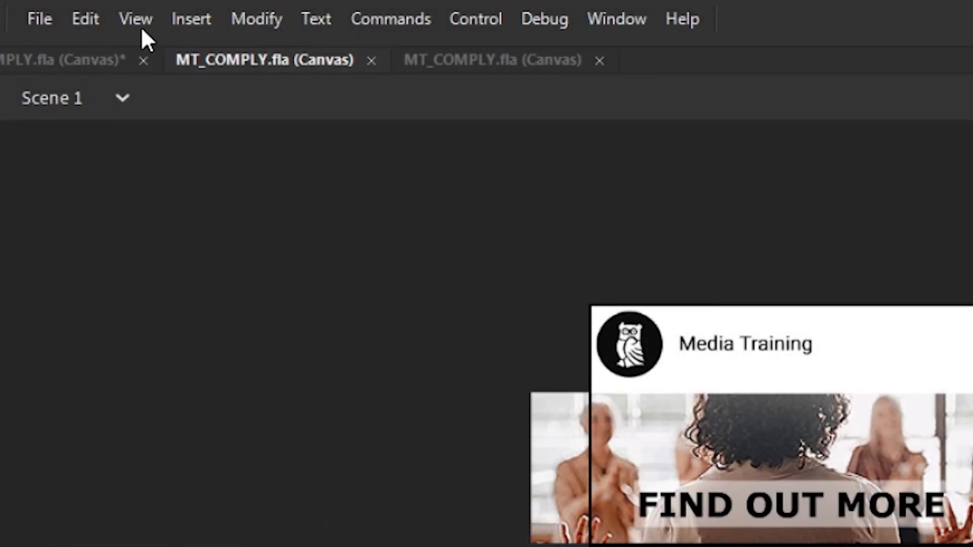
{"action": "left_click", "coordinate": [31, 19]}
{"action": "left_click", "coordinate": [152, 527]}
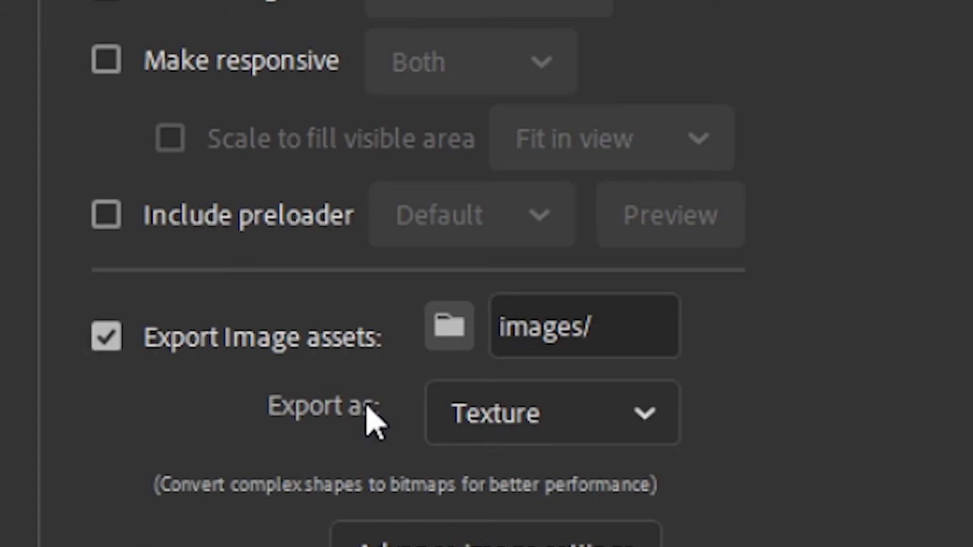
{"action": "key", "text": "Return"}
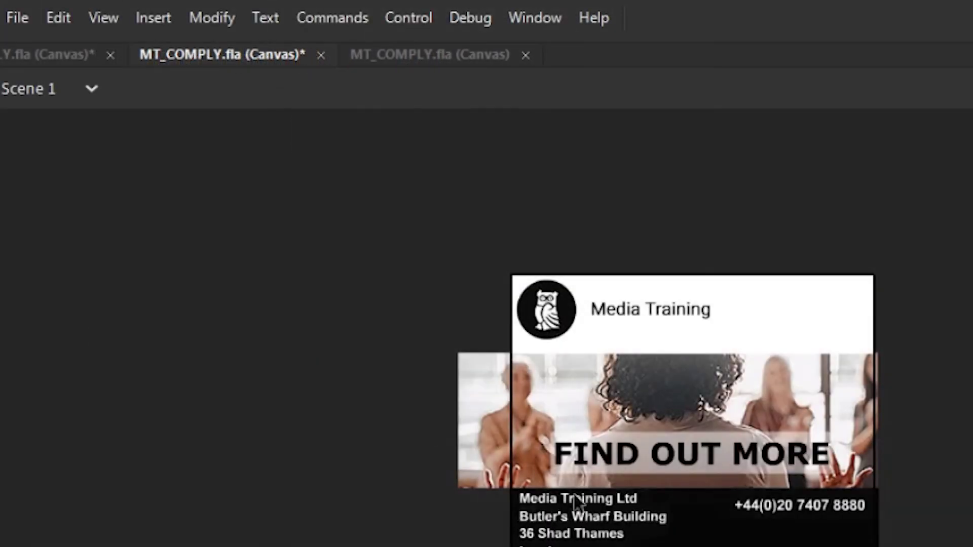
Open the publish settings of the third MT_COMPLY.fla document
{"action": "left_click", "coordinate": [434, 57]}
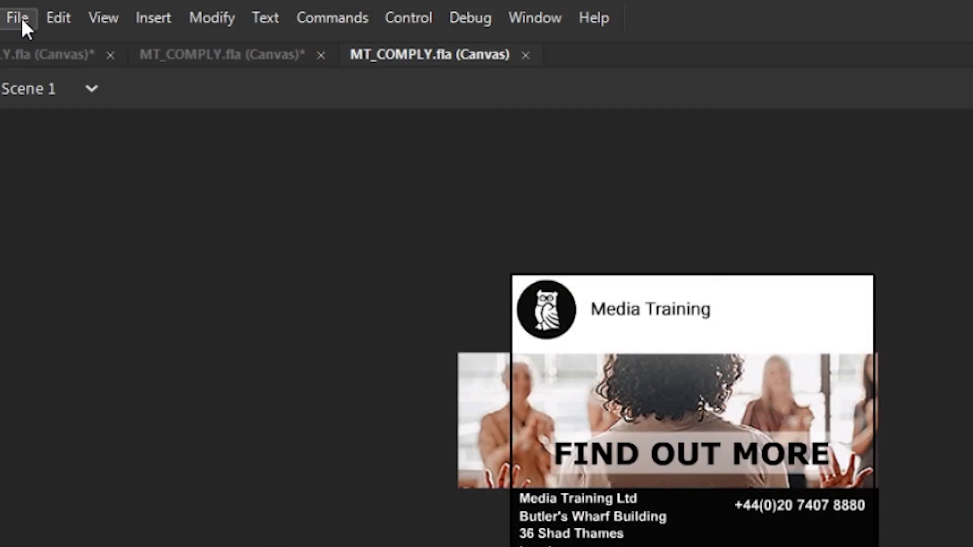
{"action": "left_click", "coordinate": [18, 16]}
{"action": "left_click", "coordinate": [101, 470]}
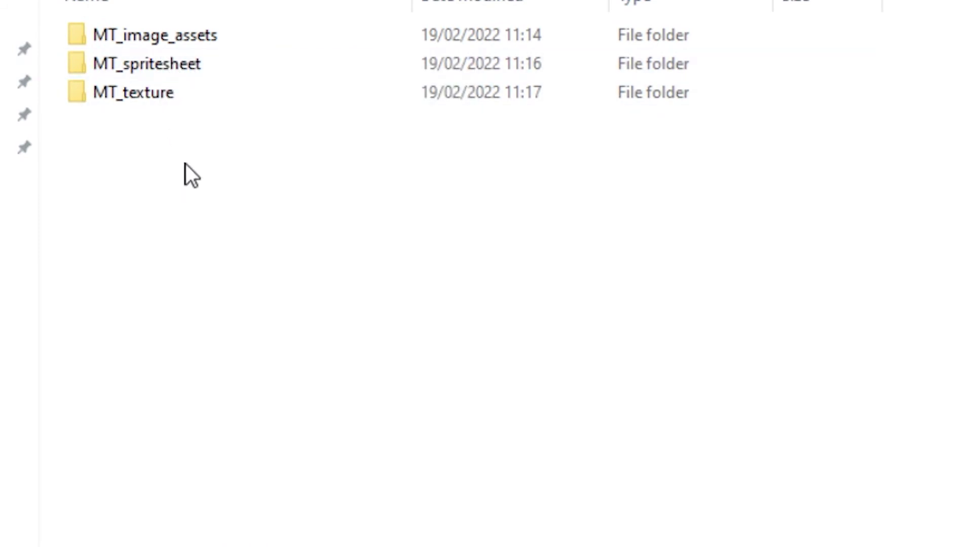
Compare the file sizes of the MT_image_assets, MT_spritesheet and MT_texture ZIP archives
{"action": "mouse_move", "coordinate": [191, 71]}
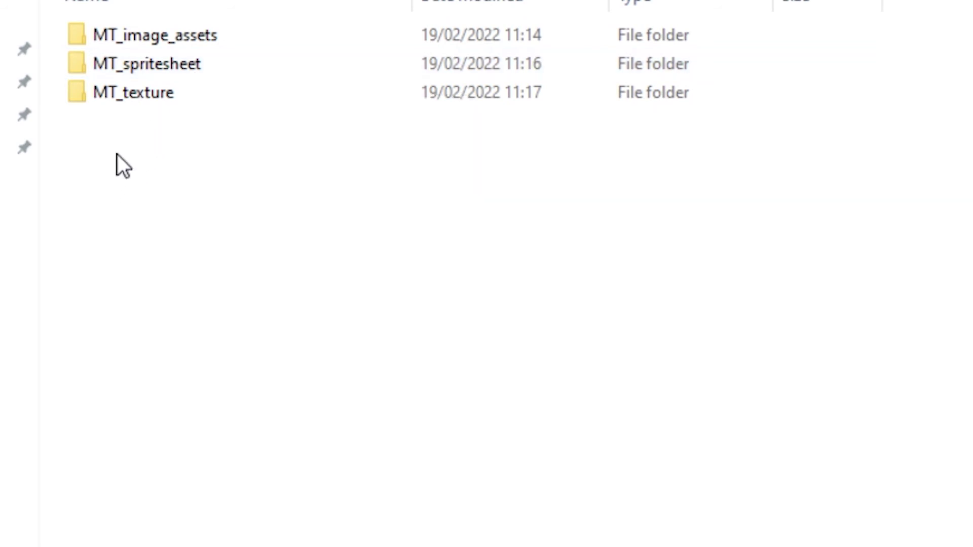
{"action": "mouse_move", "coordinate": [137, 99]}
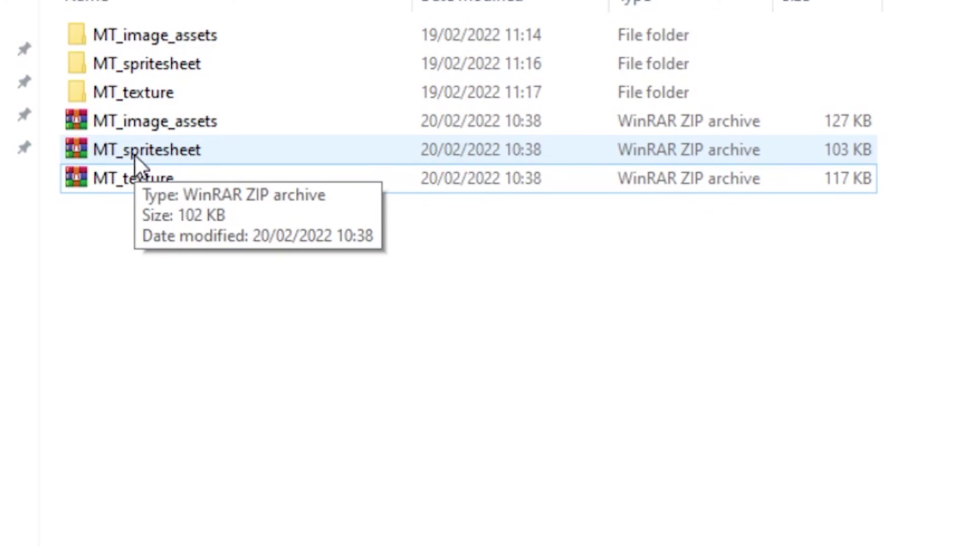
{"action": "left_click", "coordinate": [136, 175]}
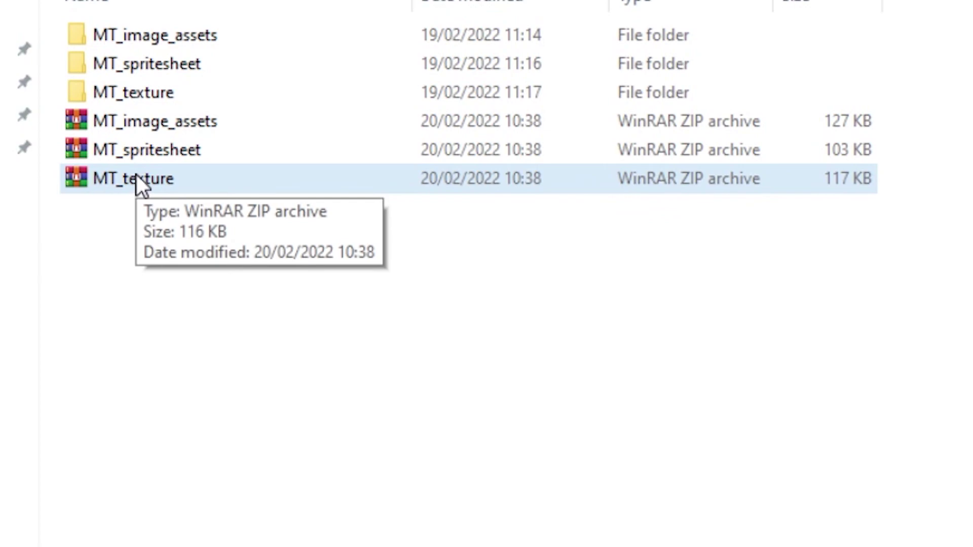